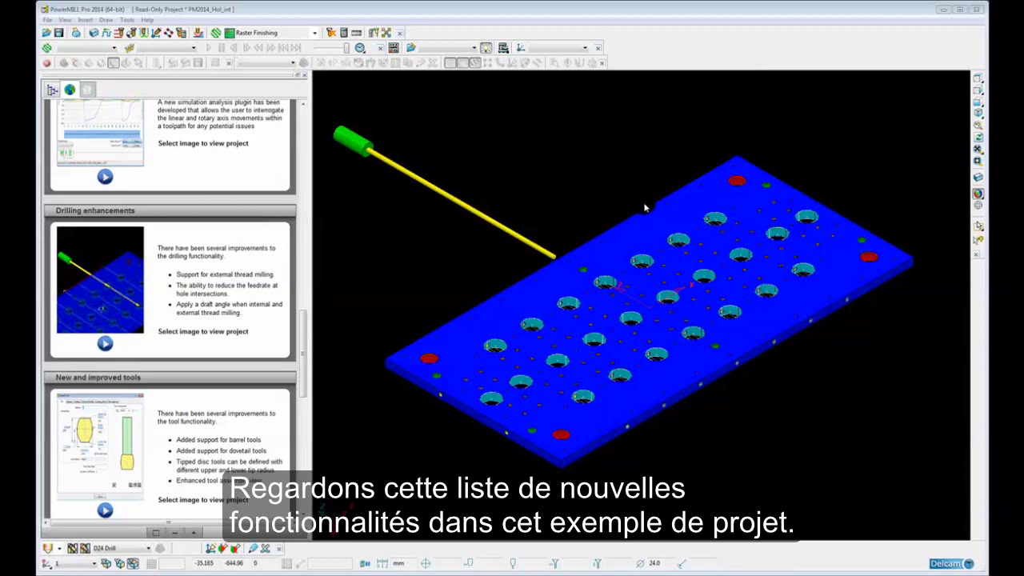
Switch from the new-features page to the project explorer tree
scroll(657, 196, "down", 2)
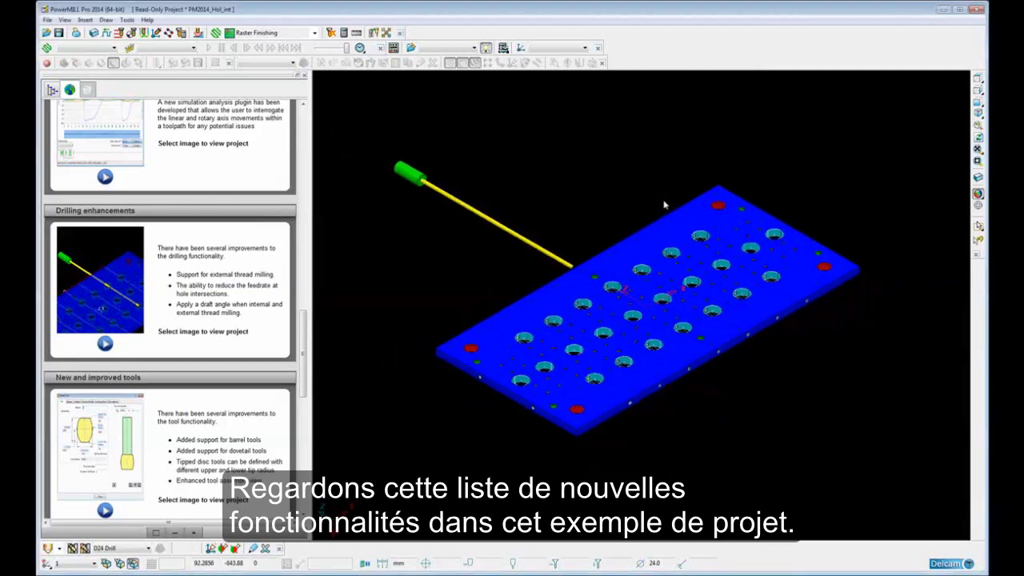
left_click(52, 89)
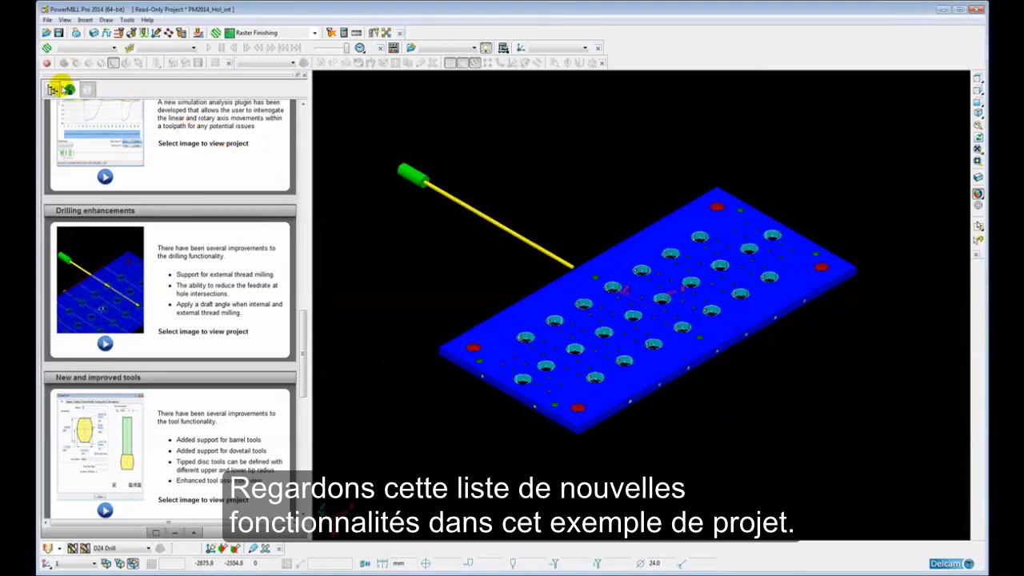
left_click(52, 90)
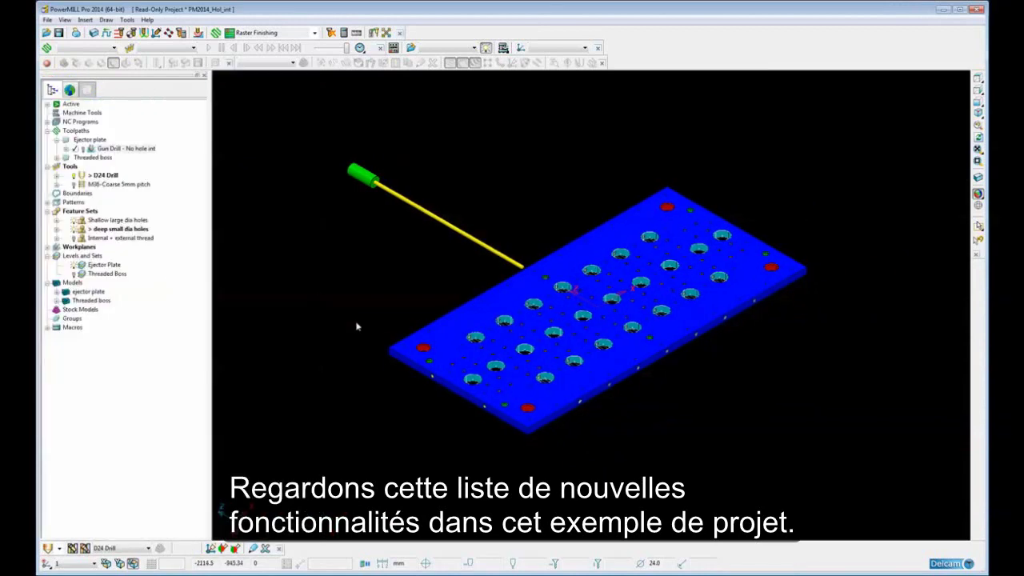
Examine the shaded ejector plate where the small deep holes cross the large-diameter holes
scroll(408, 330, "up", 3)
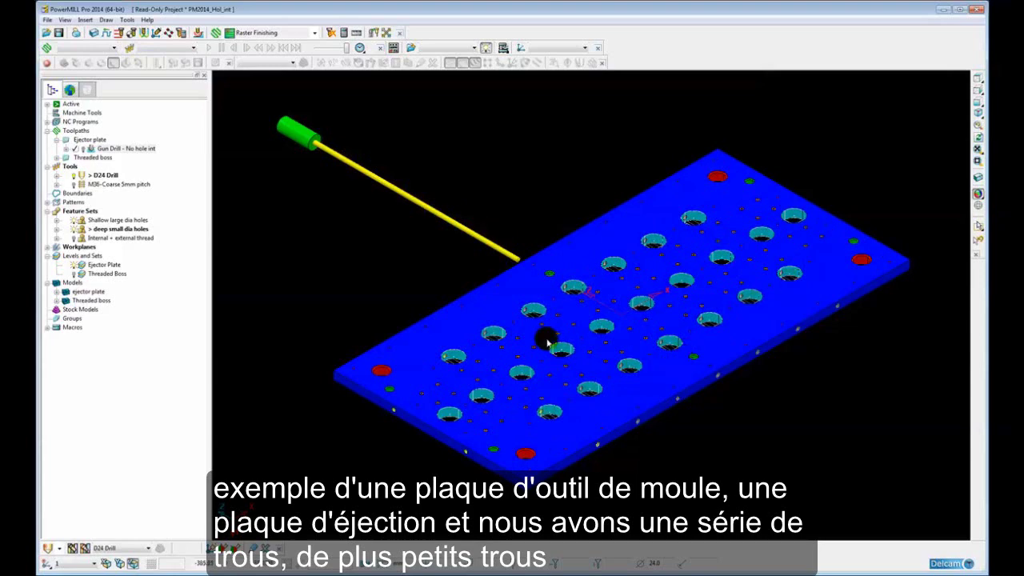
mouse_move(977, 193)
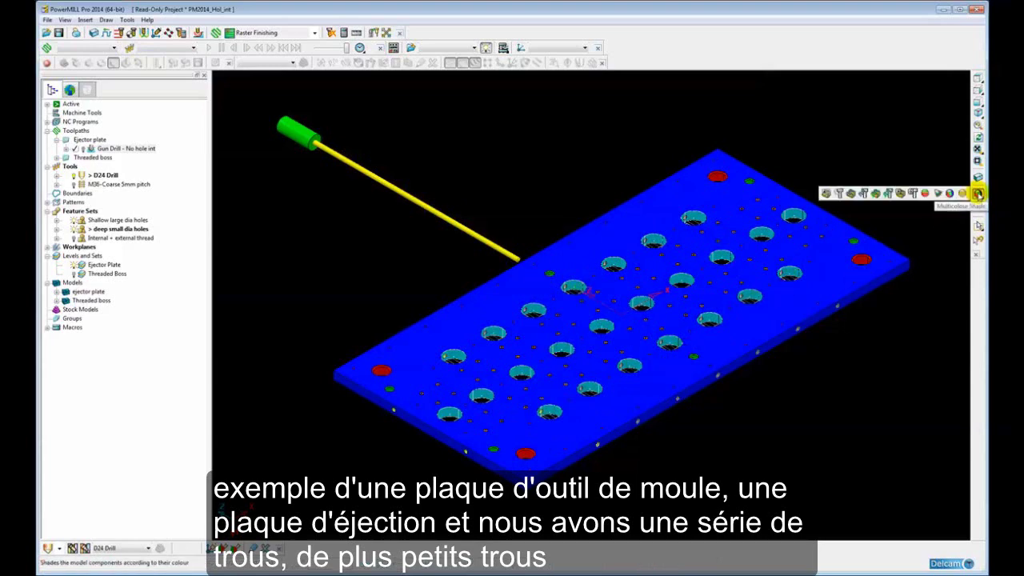
scroll(649, 343, "up", 6)
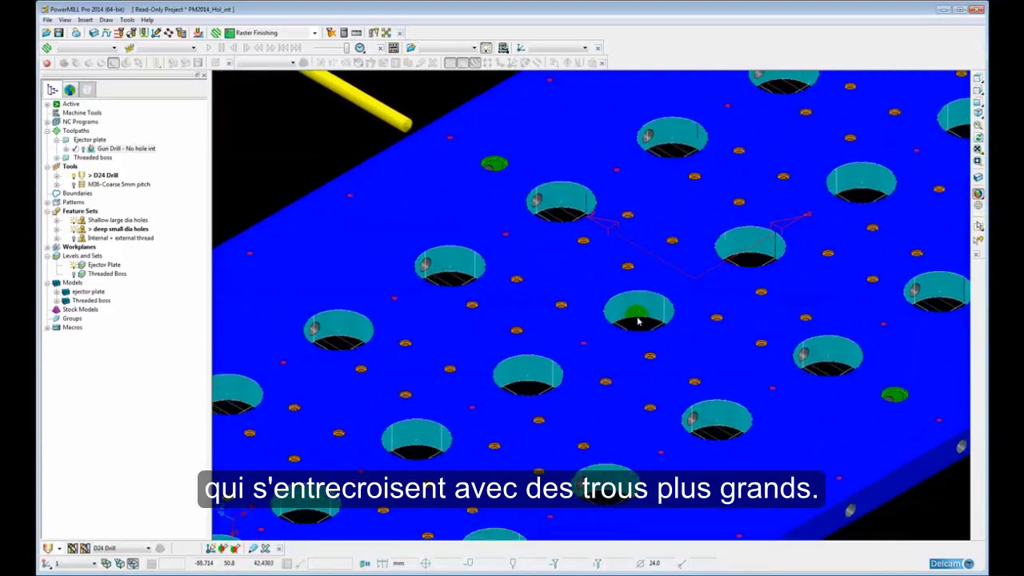
scroll(407, 313, "up", 8)
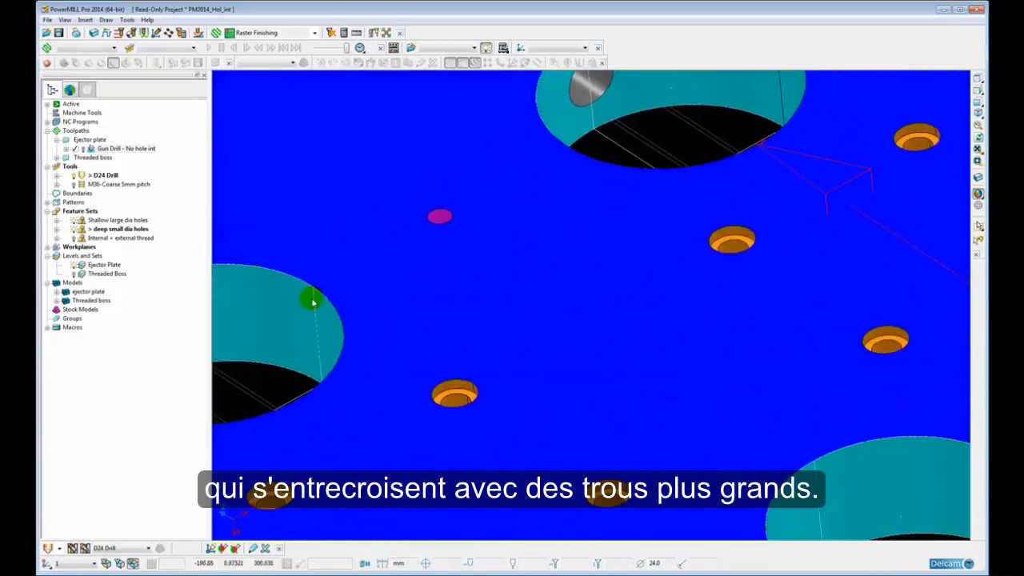
middle_click_drag(312, 303, 770, 296, "shift")
scroll(630, 392, "down", 8)
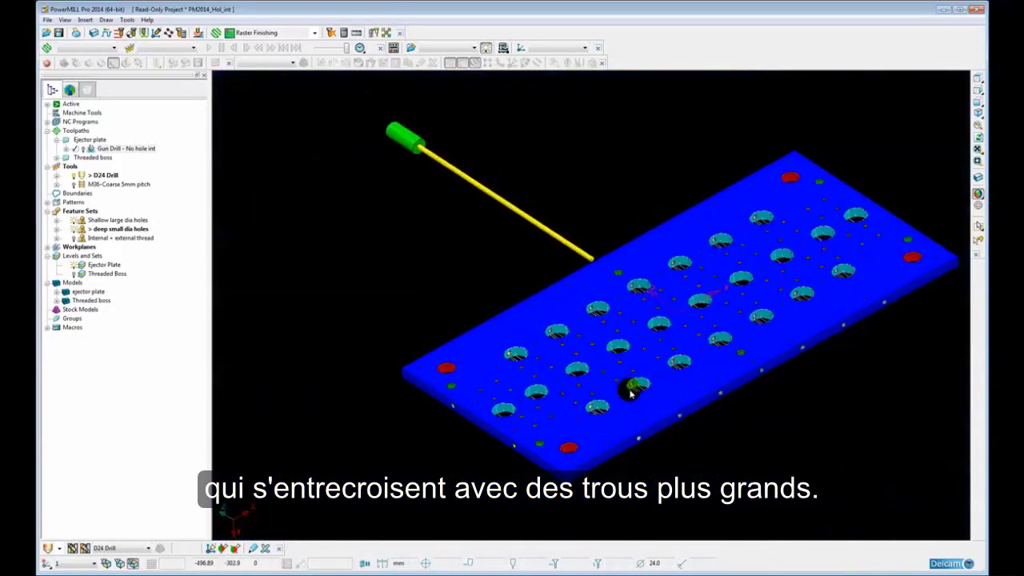
middle_click_drag(630, 391, 591, 358, "shift")
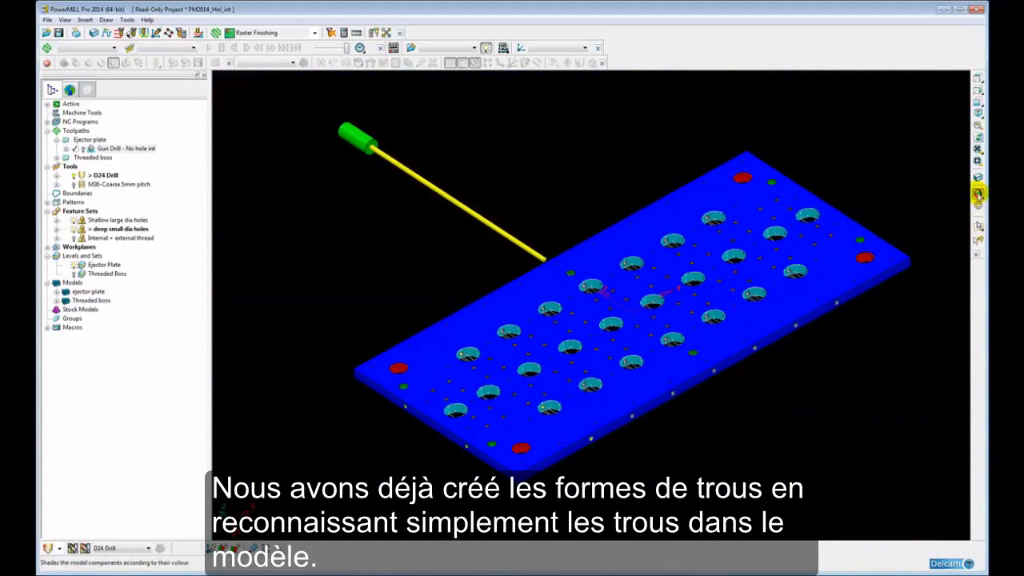
Turn off the ejector plate's multicolour shading to view the hole features in wireframe
left_click(977, 194)
scroll(470, 224, "up", 3)
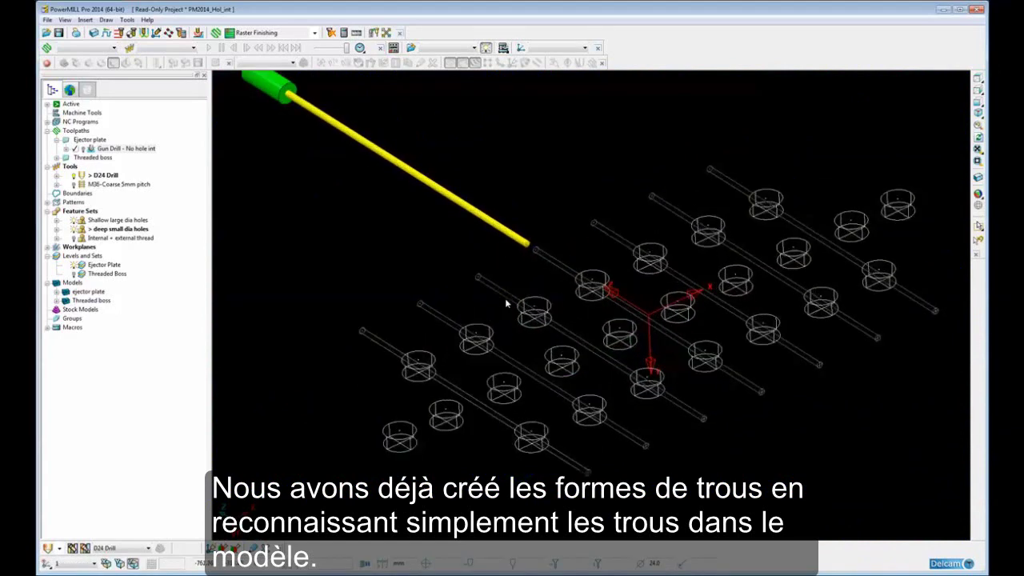
scroll(505, 297, "up", 4)
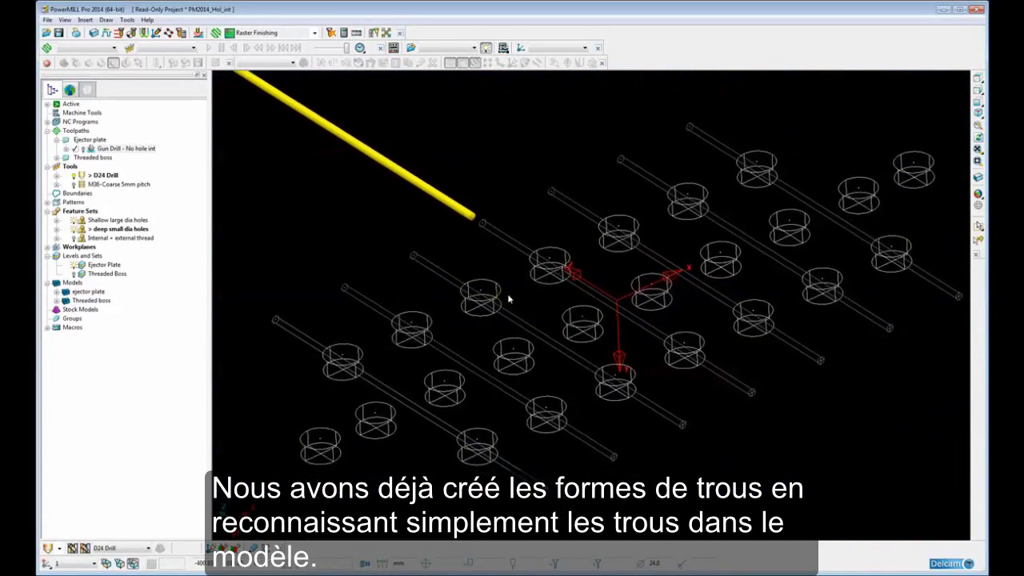
scroll(508, 298, "down", 3)
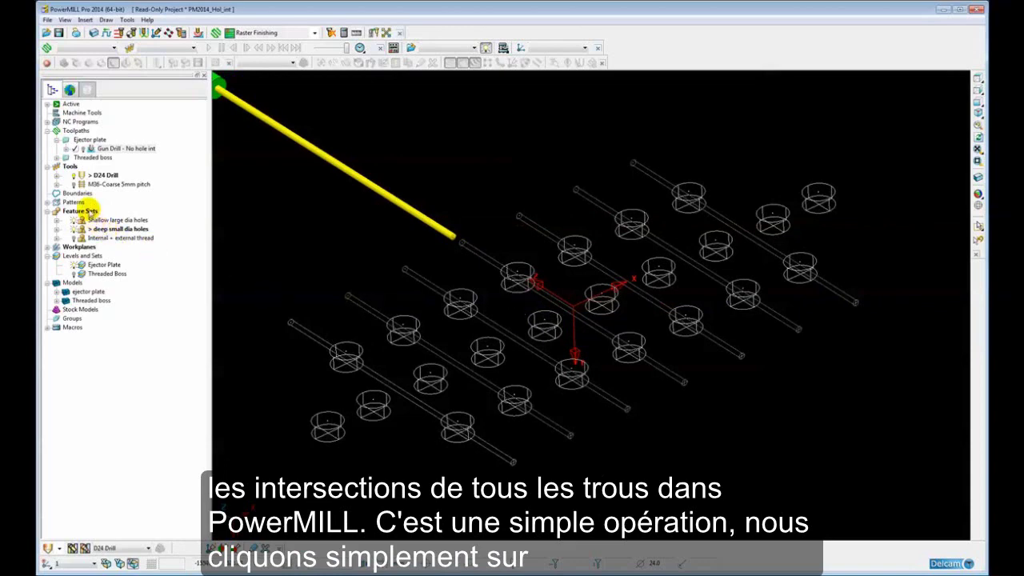
Find the hole intersections across all feature sets and inspect them where the deep small holes cross the large ones
right_click(86, 210)
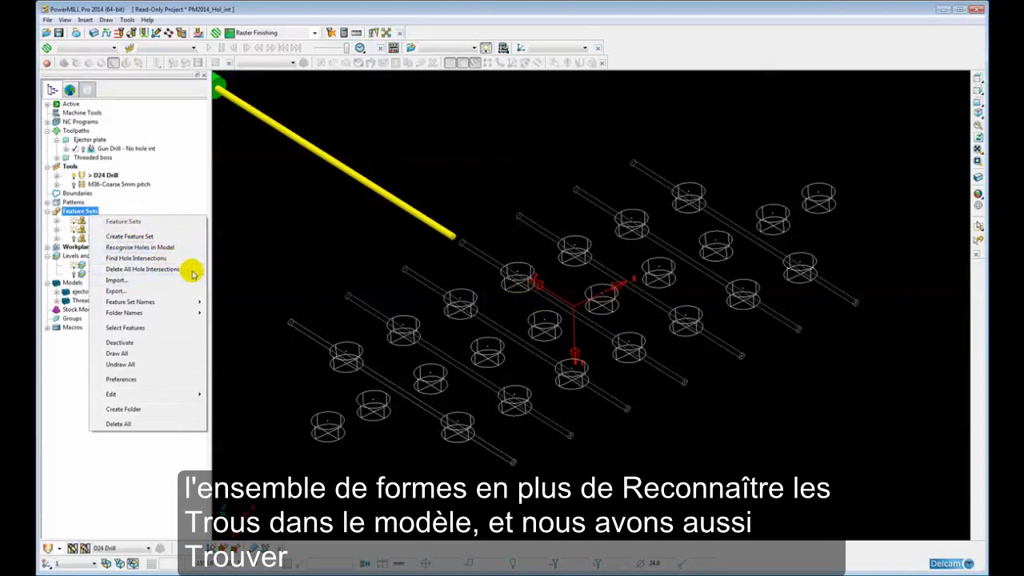
left_click(157, 260)
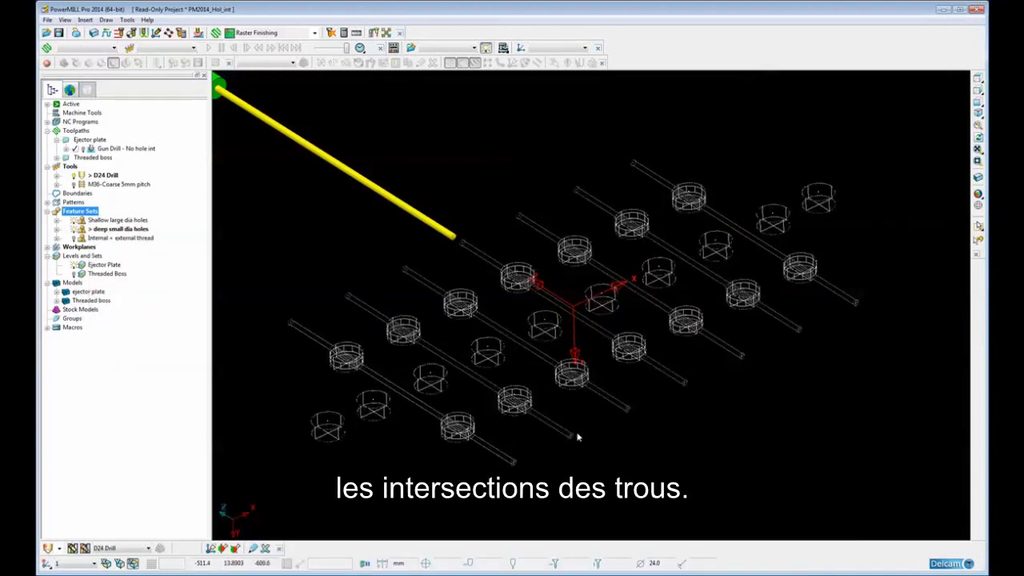
middle_click_drag(578, 434, 638, 339, "shift")
middle_click_drag(574, 387, 574, 366, "ctrl")
scroll(540, 402, "up", 5)
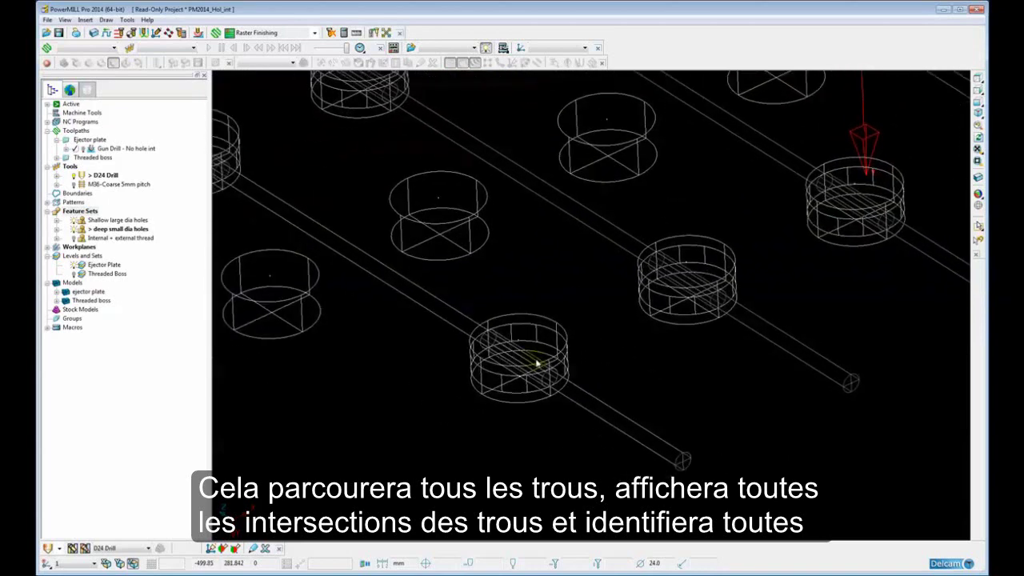
middle_click_drag(487, 372, 523, 359, "shift")
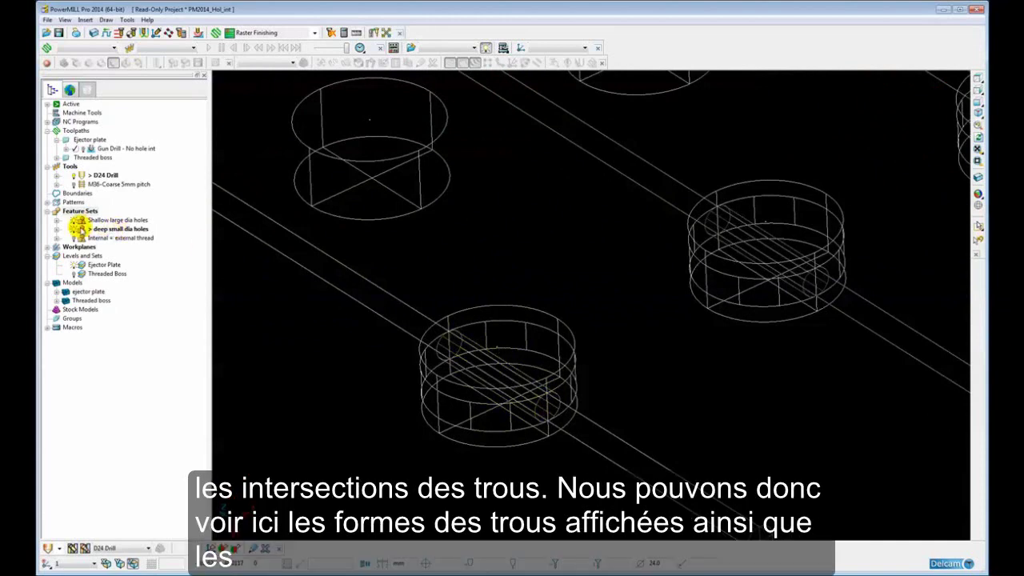
Hide the Shallow large dia holes feature set so only the deep small holes and their intersection segments are drawn
left_click(76, 212)
left_click(74, 220)
scroll(733, 270, "down", 5)
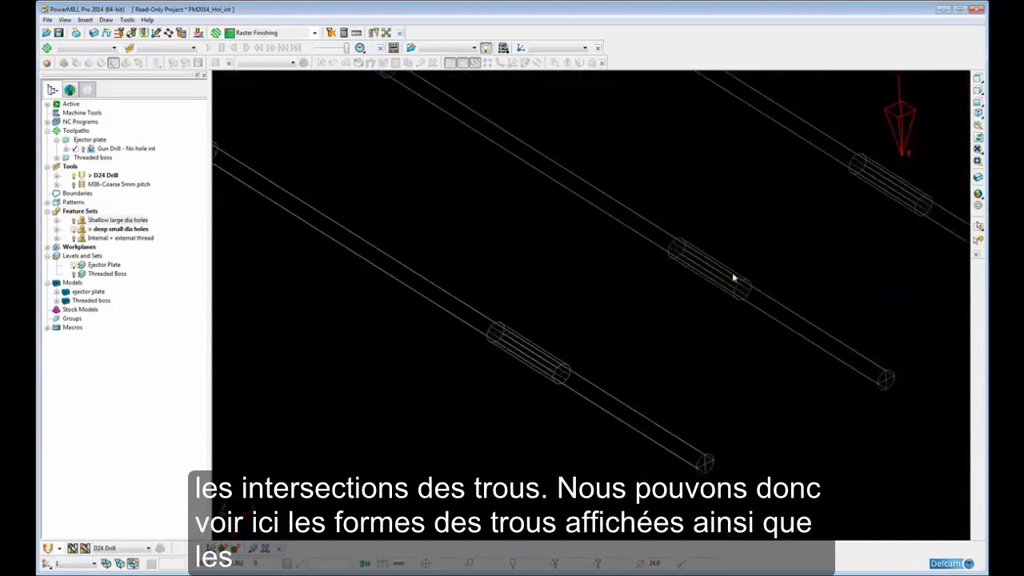
middle_click_drag(672, 258, 701, 345, "shift")
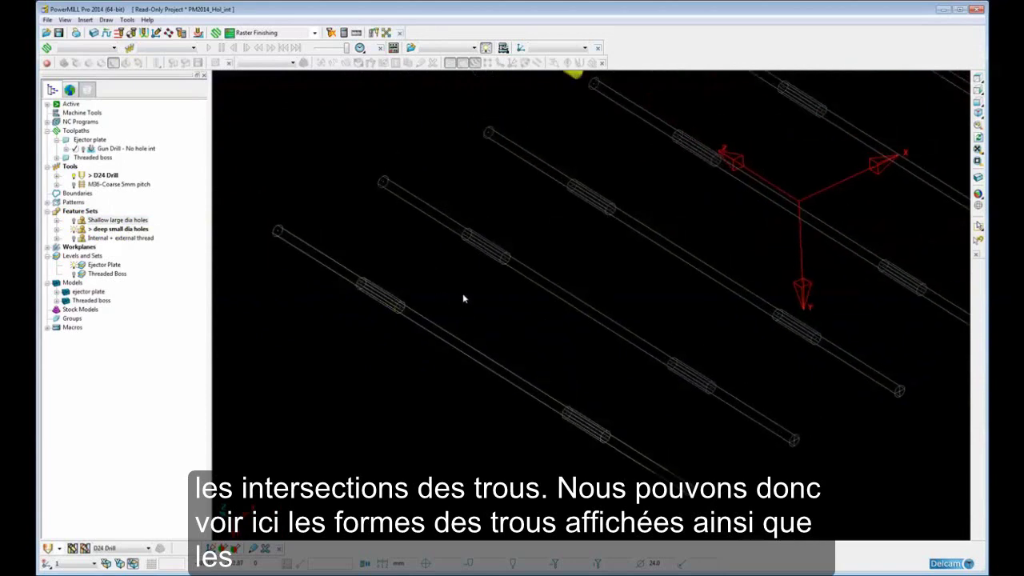
middle_click_drag(462, 294, 429, 317, "shift")
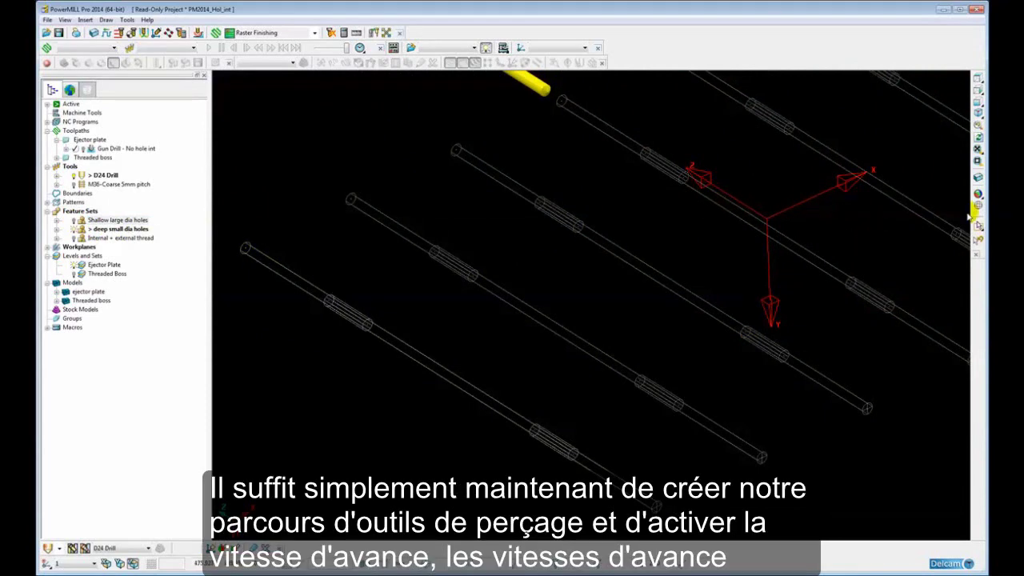
mouse_move(978, 194)
scroll(660, 227, "down", 3)
mouse_move(664, 241)
middle_mouse_down("shift")
mouse_move(526, 291)
mouse_move(496, 290)
middle_mouse_up("shift")
scroll(531, 290, "down", 1)
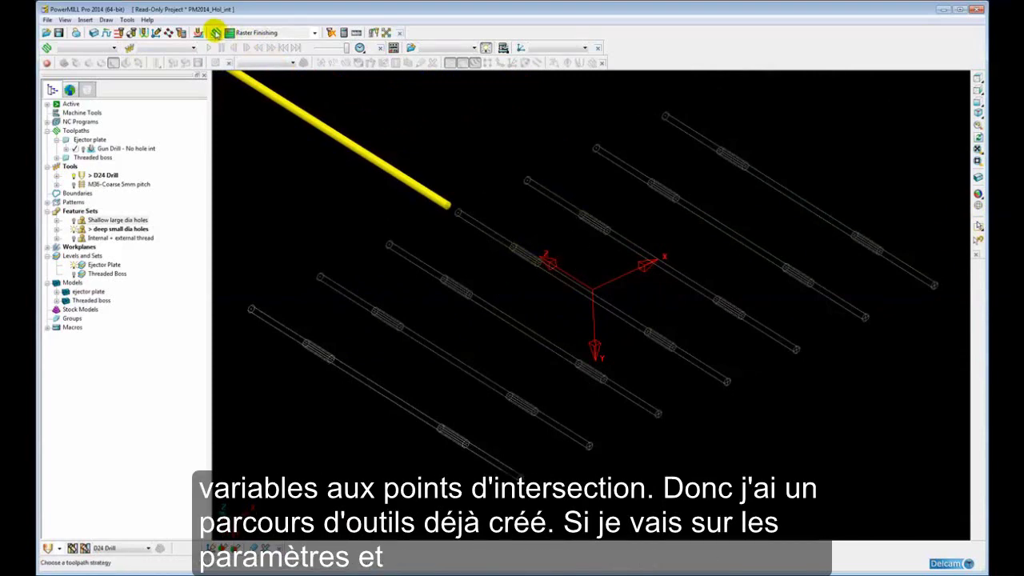
Activate the Gun Drill - No hole int toolpath, open its settings and create an editable copy of it
left_click(88, 149)
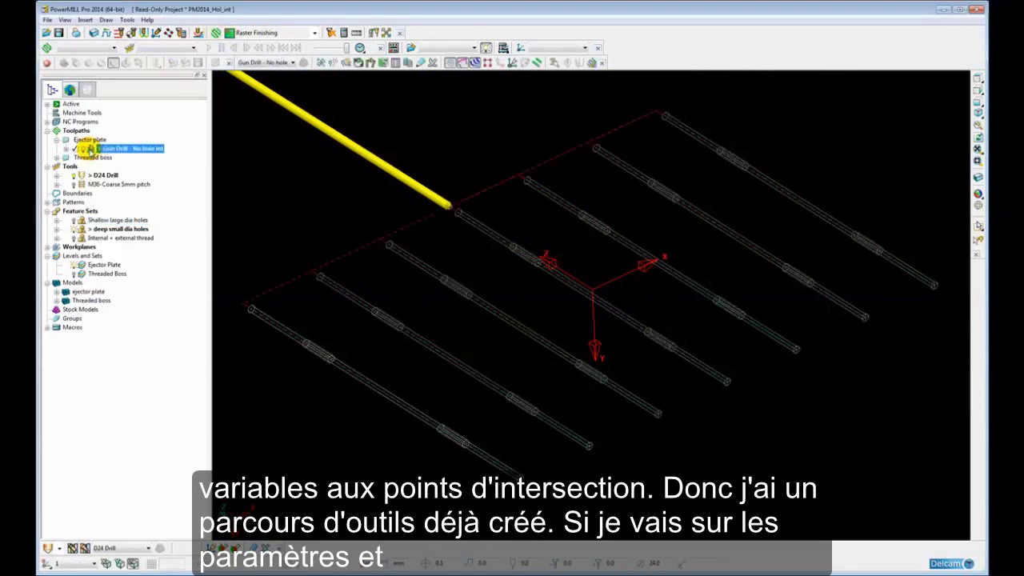
right_click(89, 150)
left_click(113, 220)
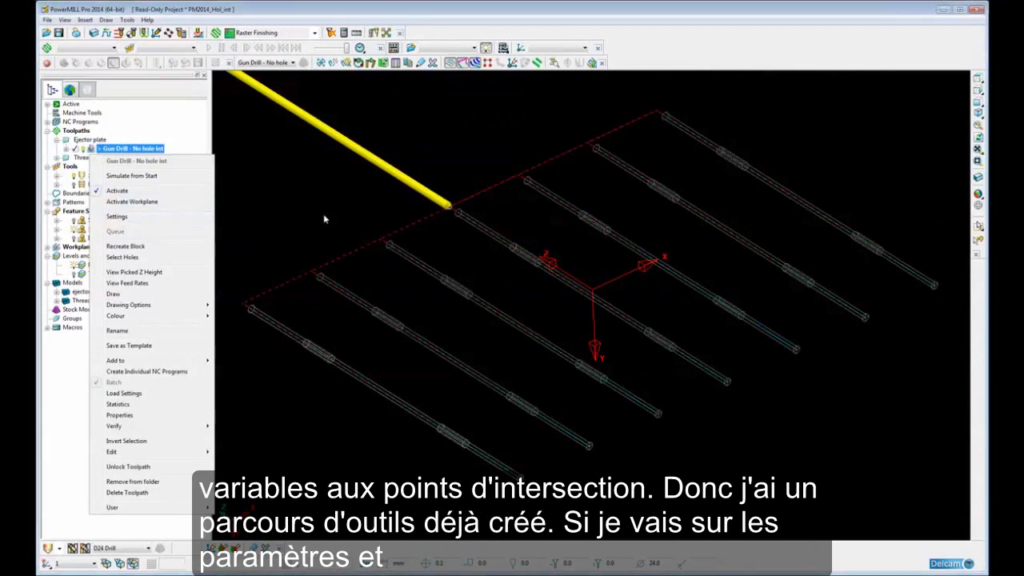
mouse_move(327, 201)
left_mouse_down()
mouse_move(334, 121)
mouse_move(322, 116)
left_mouse_up()
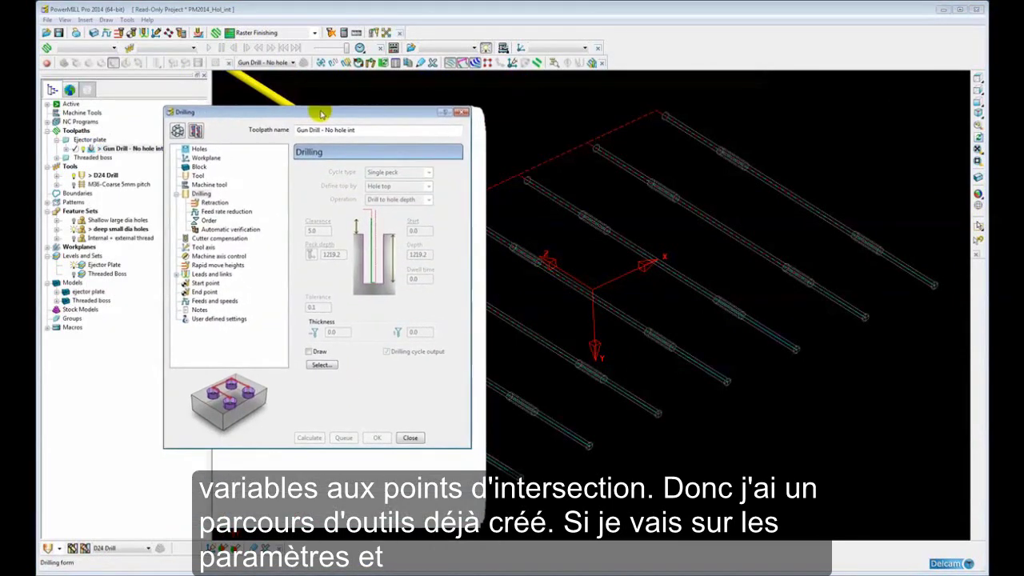
left_click(196, 131)
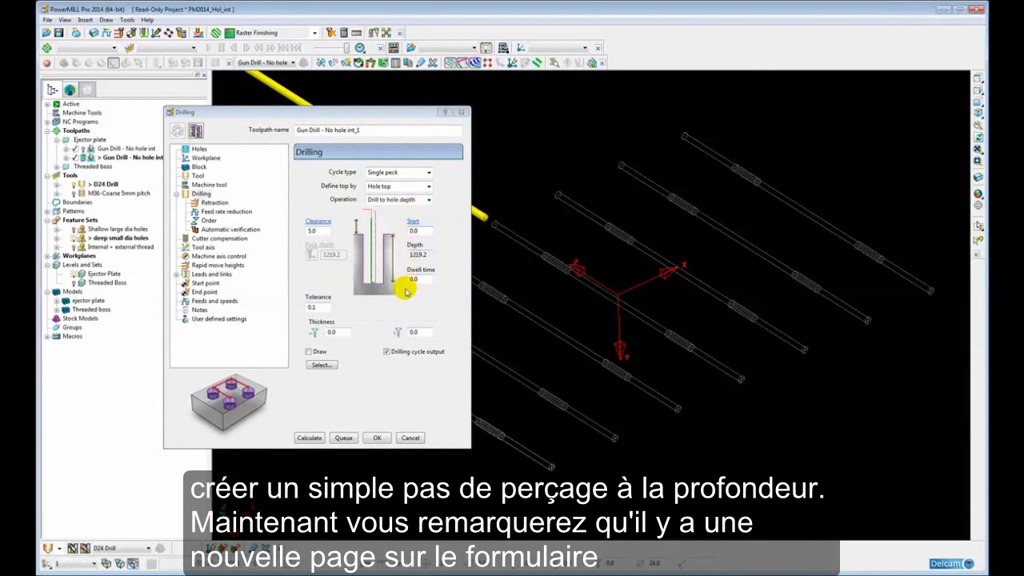
Enable feed rate reduction at hole intersections with a safety margin of 5 mm and a distance of 20 mm
left_click(227, 209)
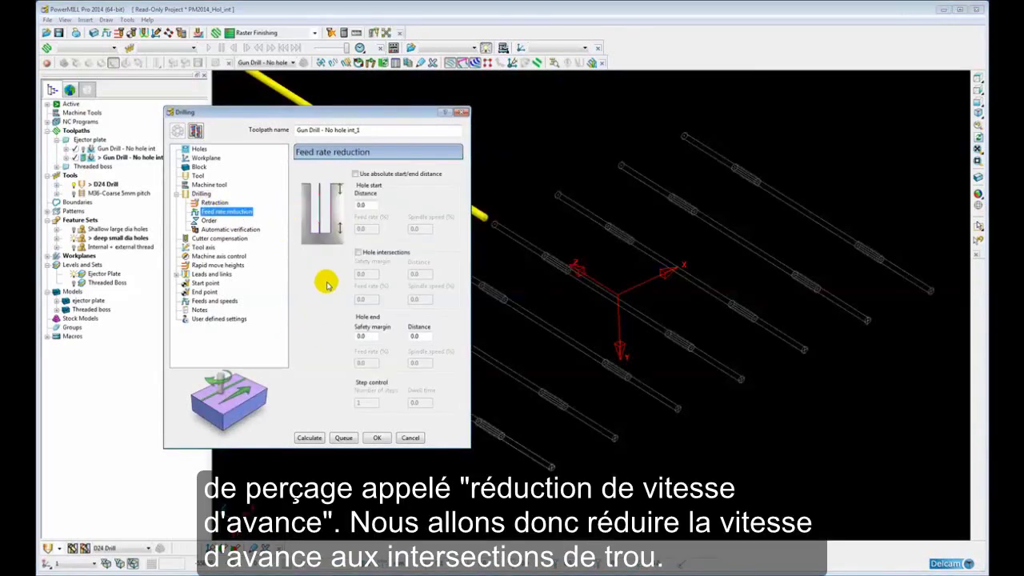
left_click(358, 253)
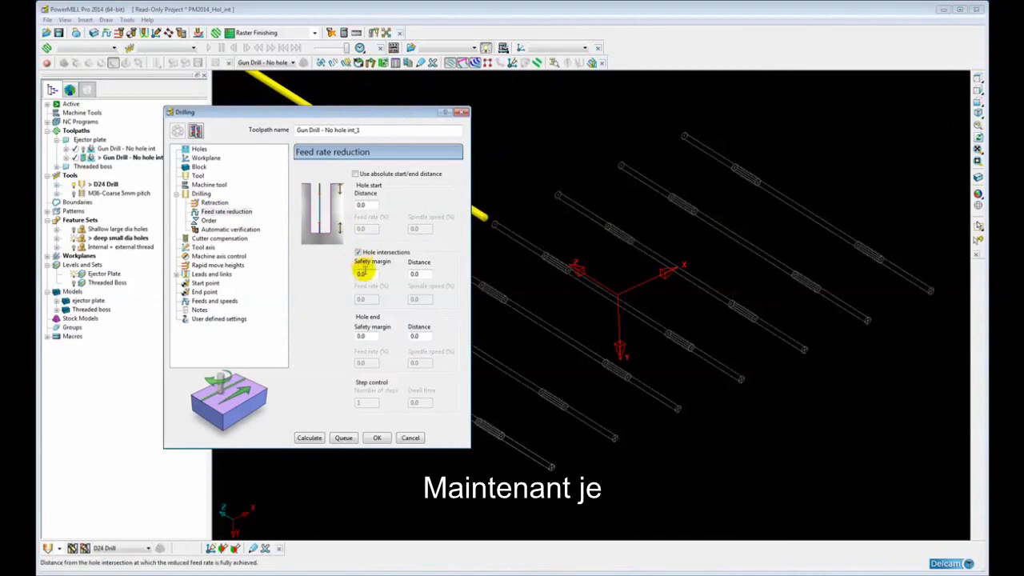
double_click(367, 275)
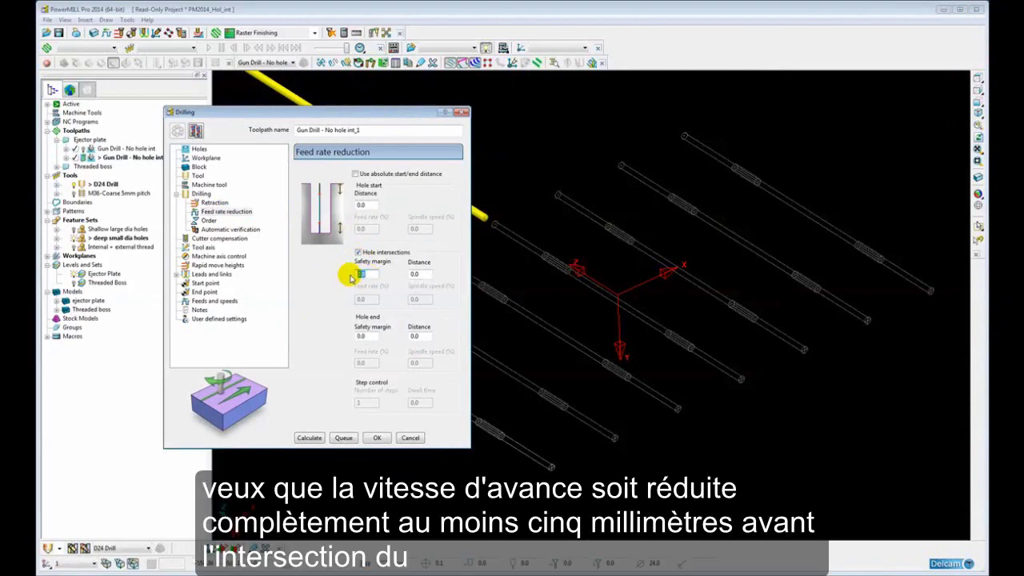
type("5")
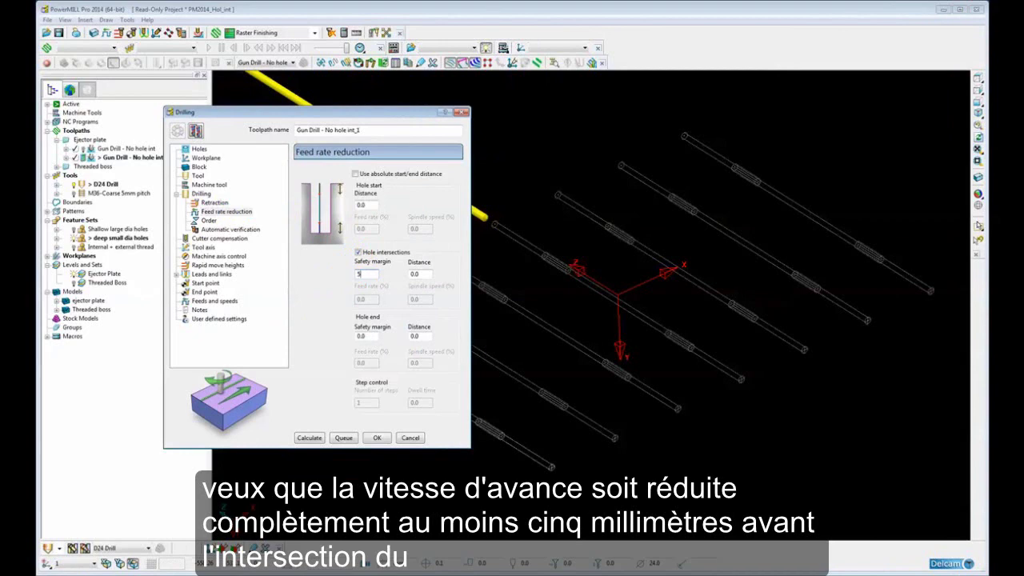
double_click(417, 274)
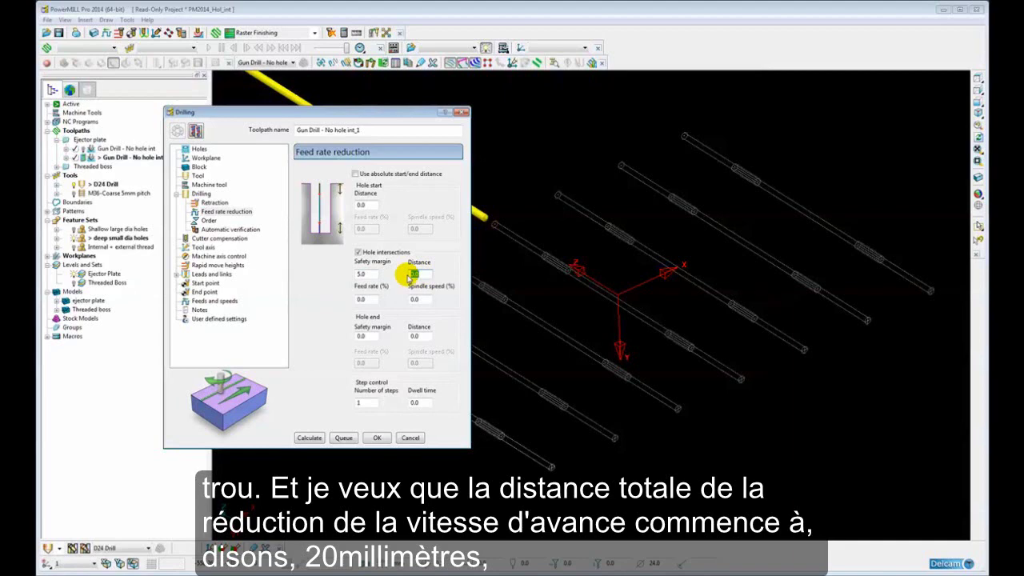
type("20")
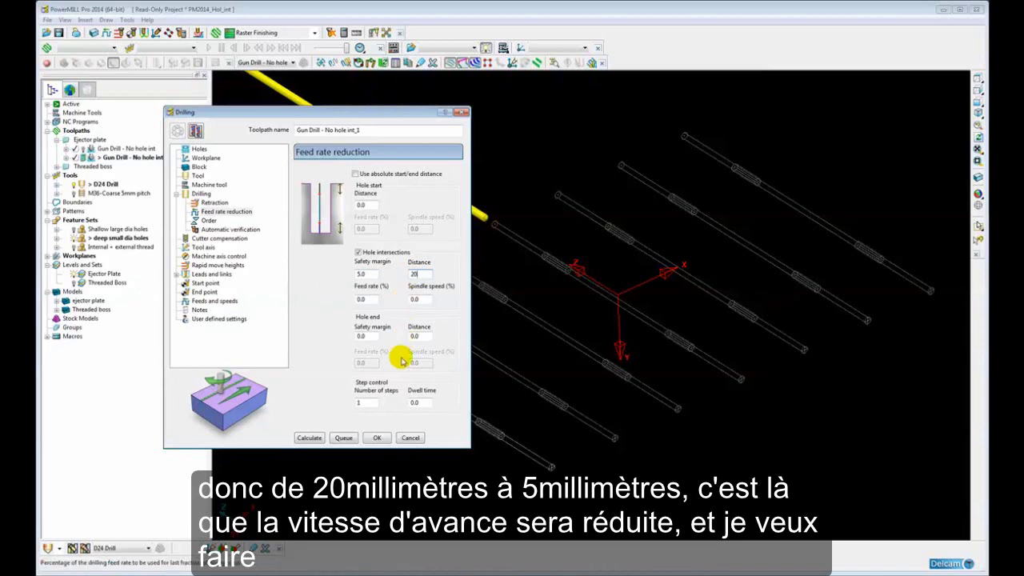
Set the intersection slow-down to 4 steps, with the feed rate at 30% and the spindle speed at 50%
left_click(356, 403)
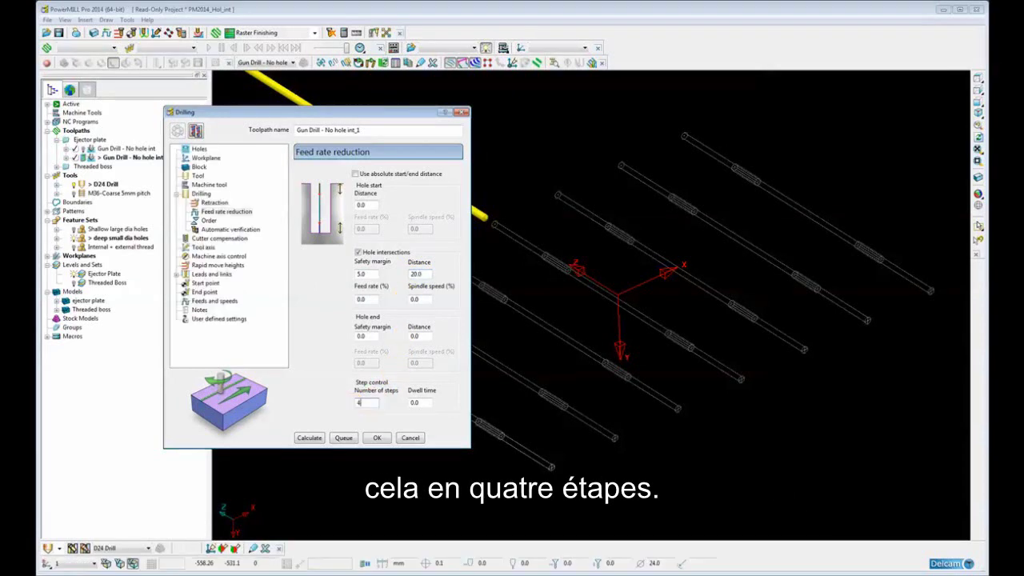
type("4")
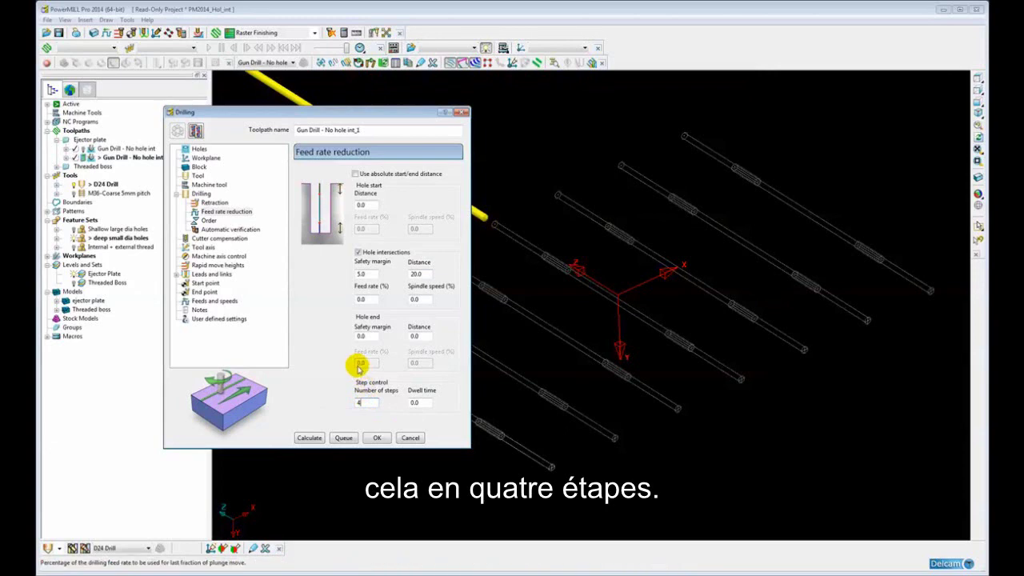
double_click(359, 300)
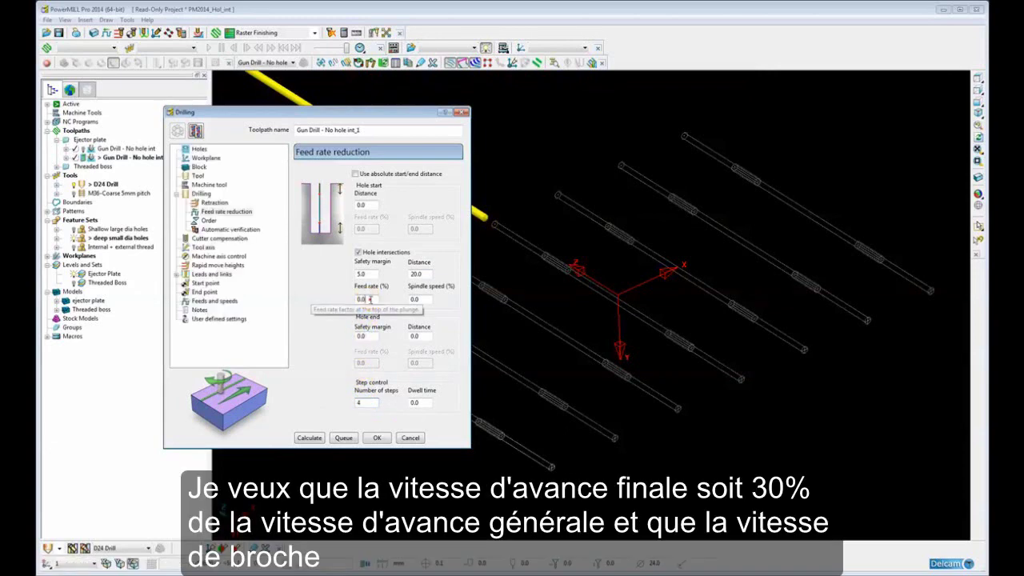
type("3")
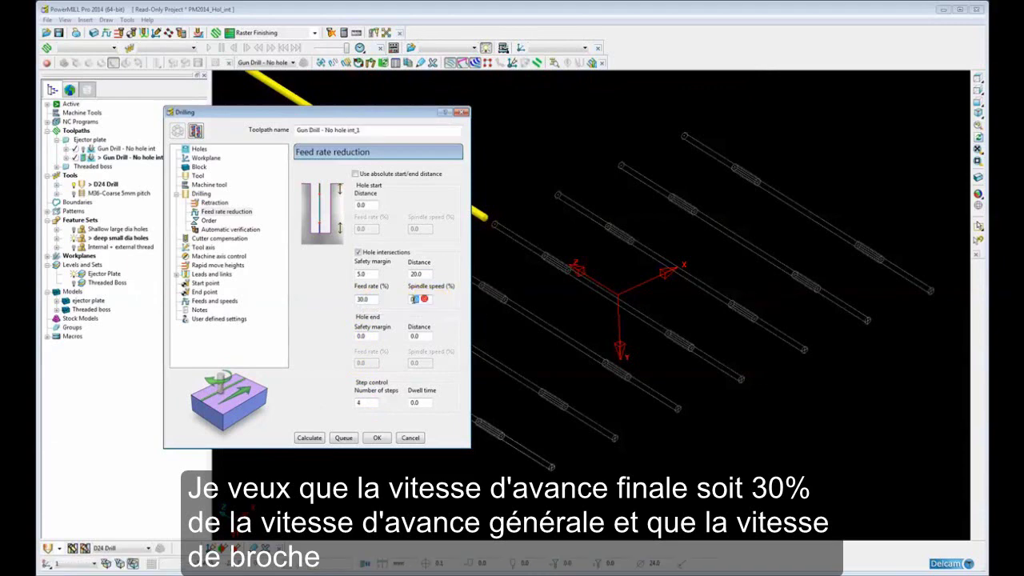
double_click(412, 298)
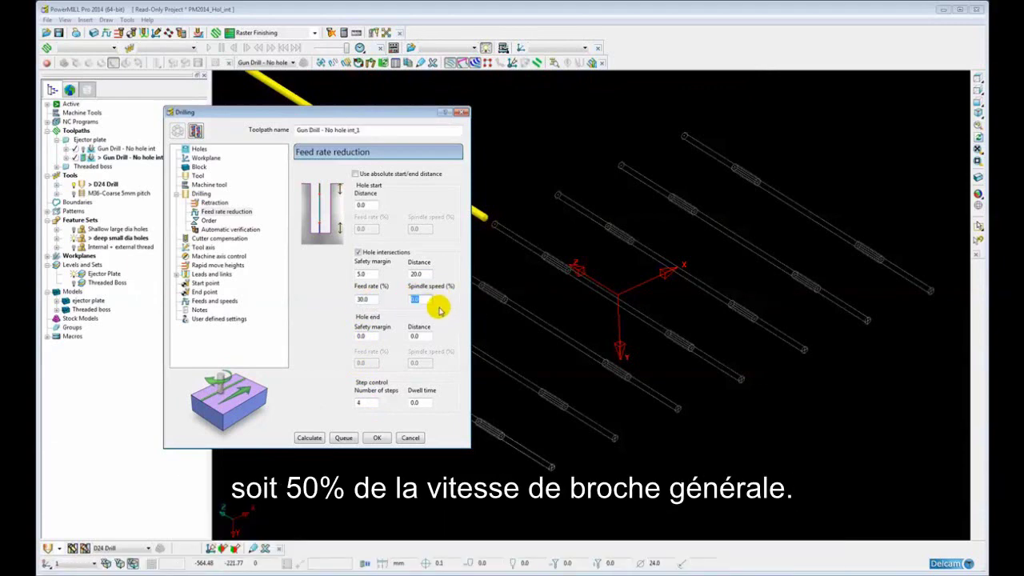
type("50")
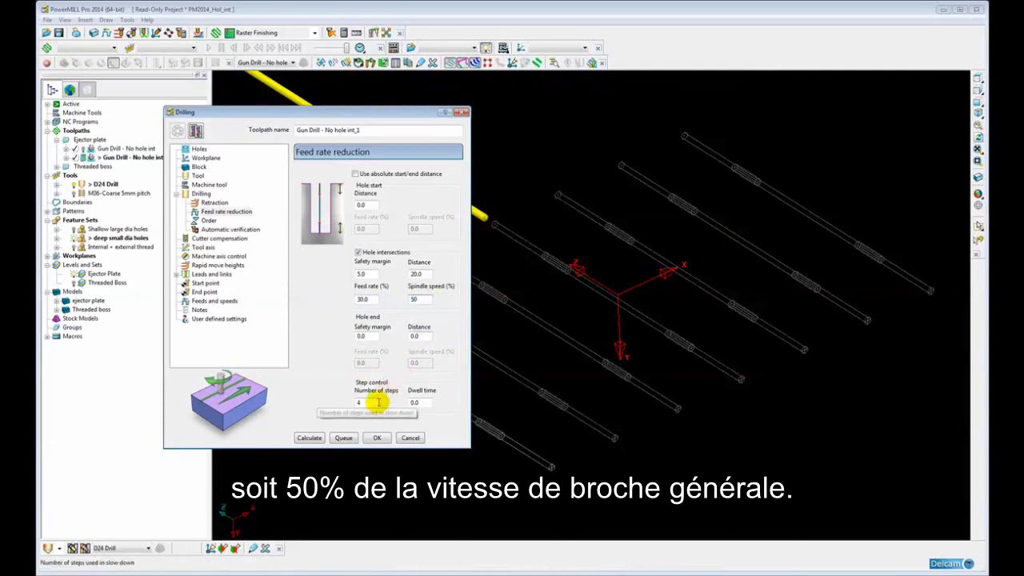
Select all the deep small holes by diameter for drilling and calculate the copied gun drill toolpath
left_click(201, 194)
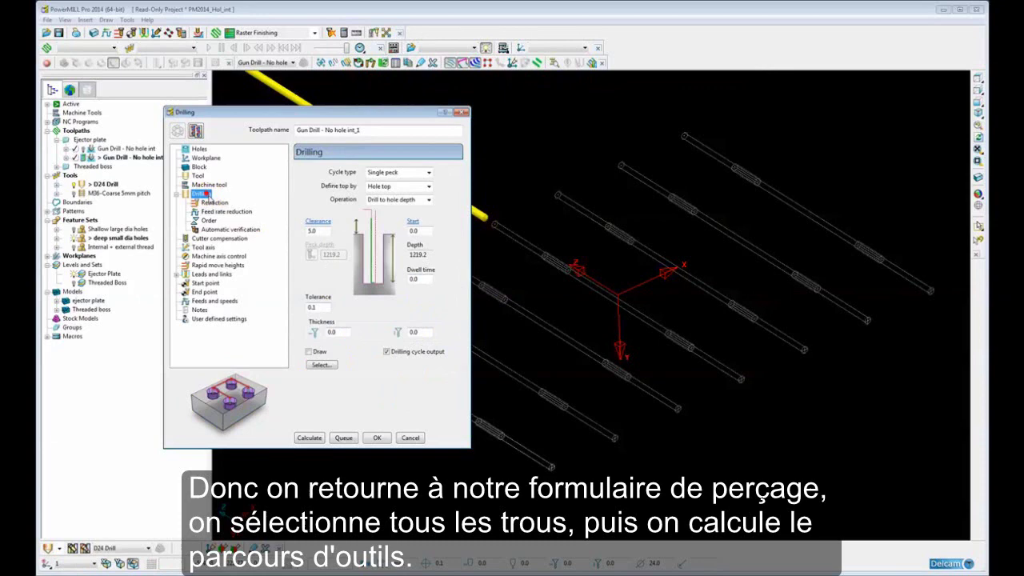
left_click(321, 364)
left_click(102, 145)
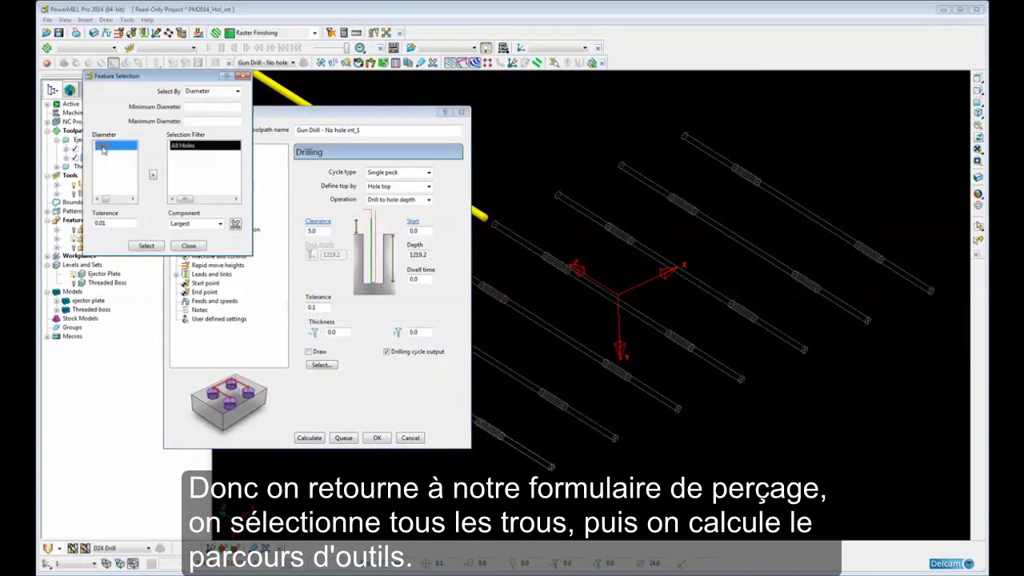
left_click(152, 175)
left_click(146, 246)
left_click(189, 246)
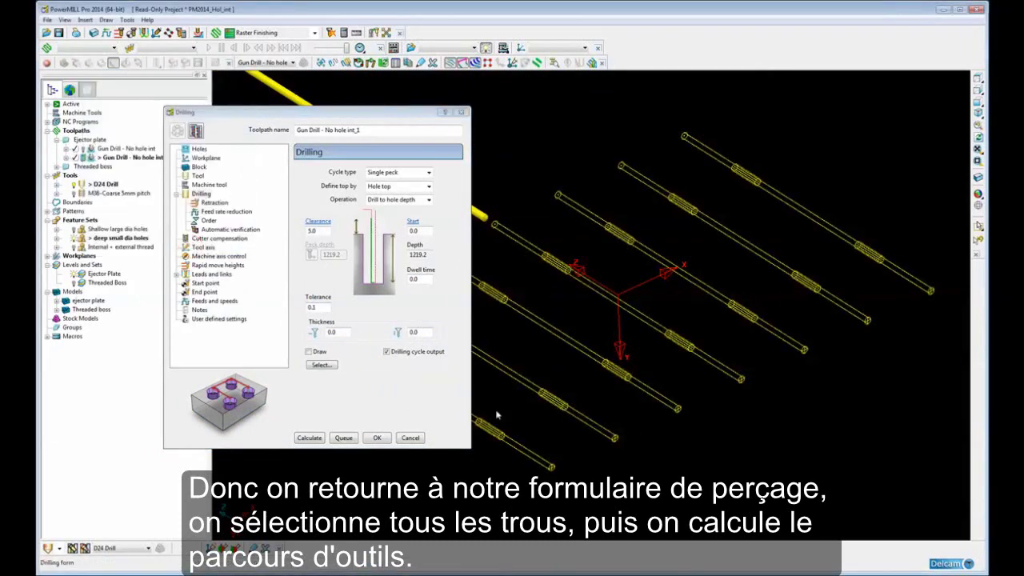
left_click(308, 438)
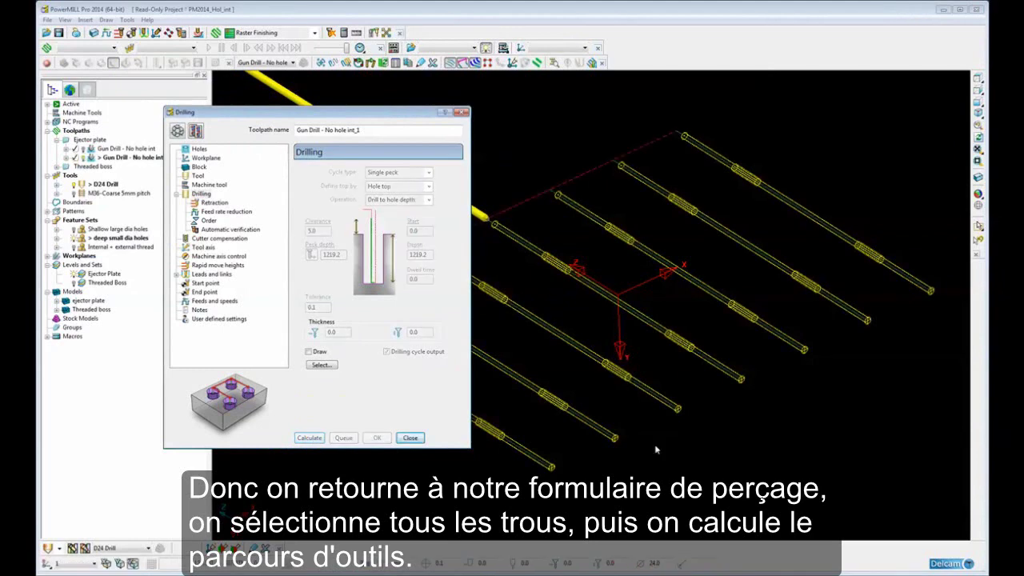
left_click(409, 439)
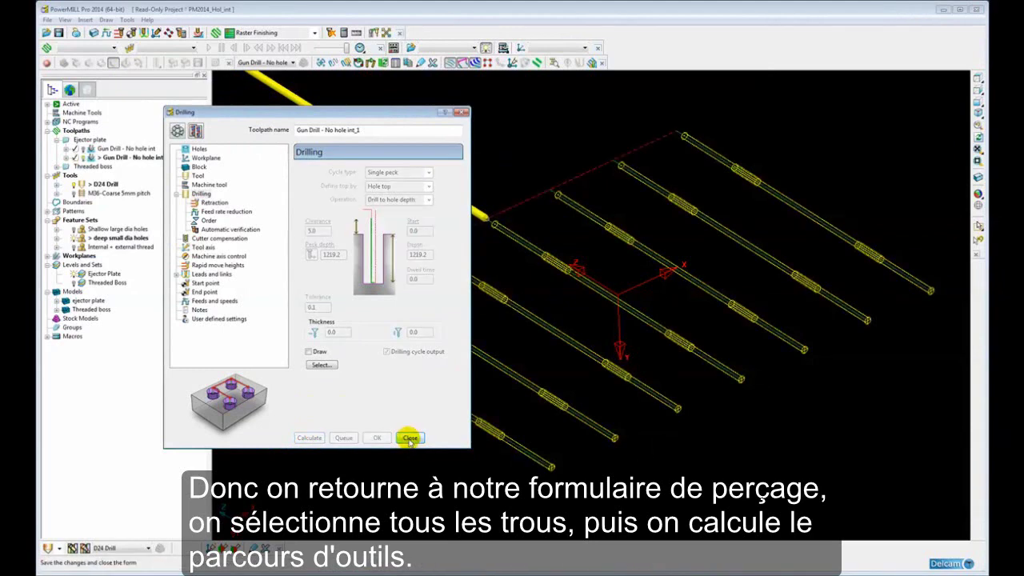
left_click(690, 444)
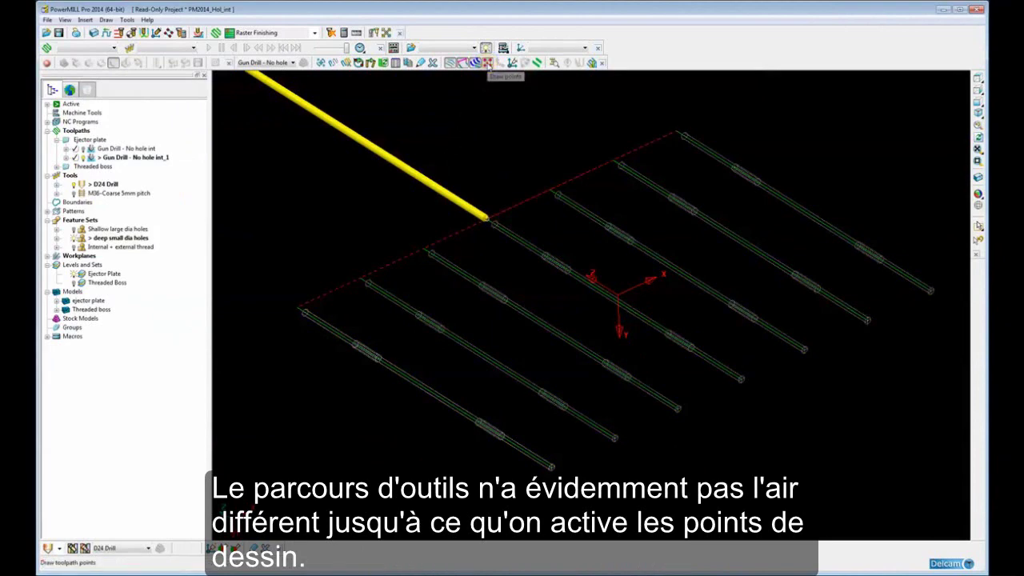
Draw the toolpath points and examine their spacing just before and after a hole intersection
left_click(487, 63)
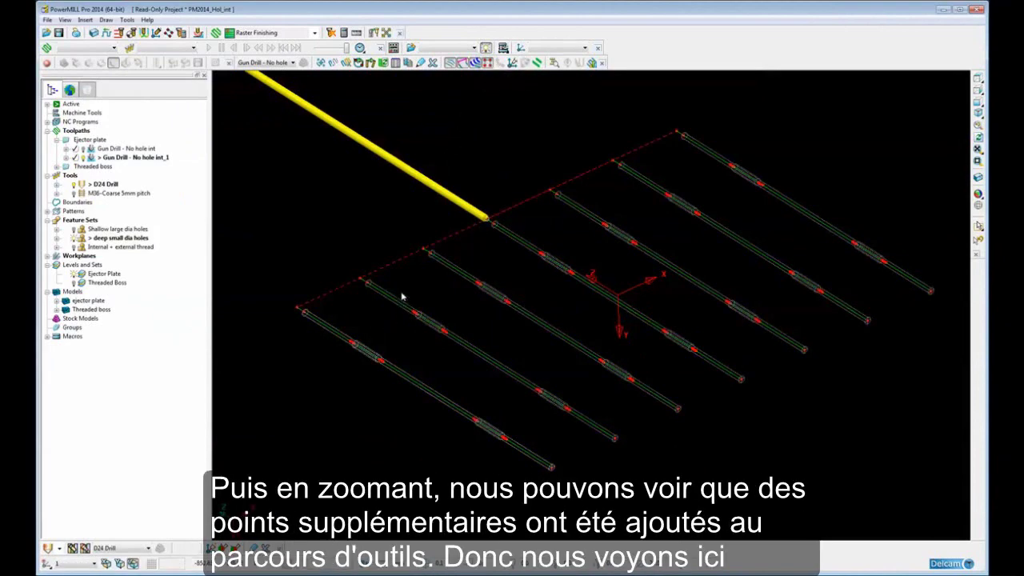
left_click_drag(420, 323, 459, 357)
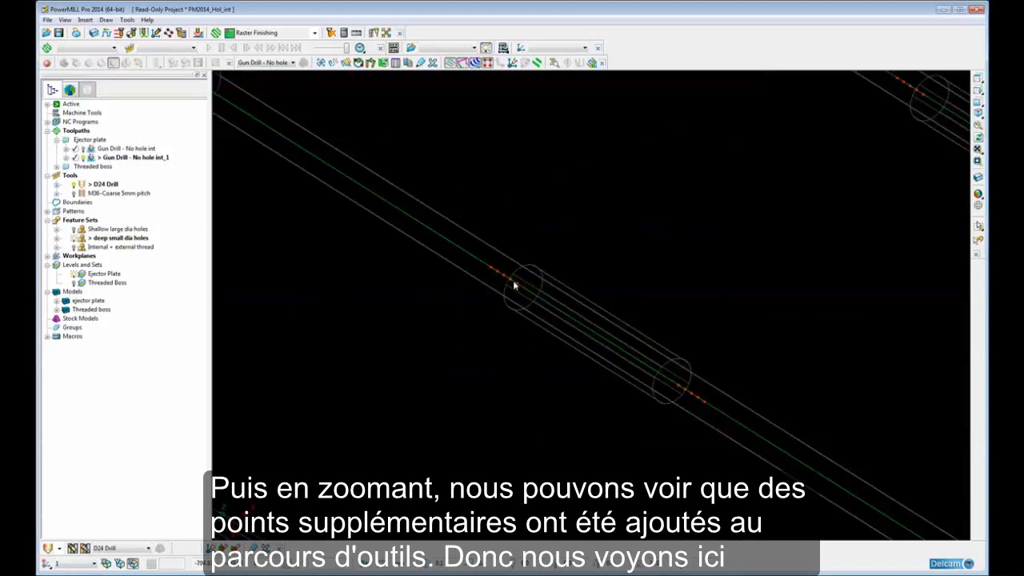
middle_click_drag(494, 264, 669, 340)
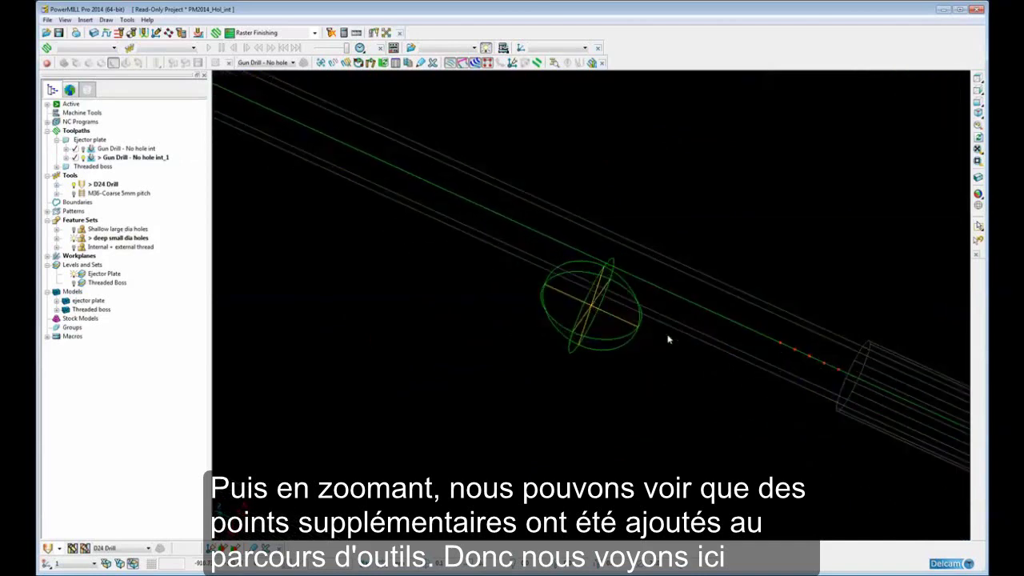
middle_click_drag(804, 350, 482, 260, "shift")
middle_click_drag(500, 307, 595, 316, "shift")
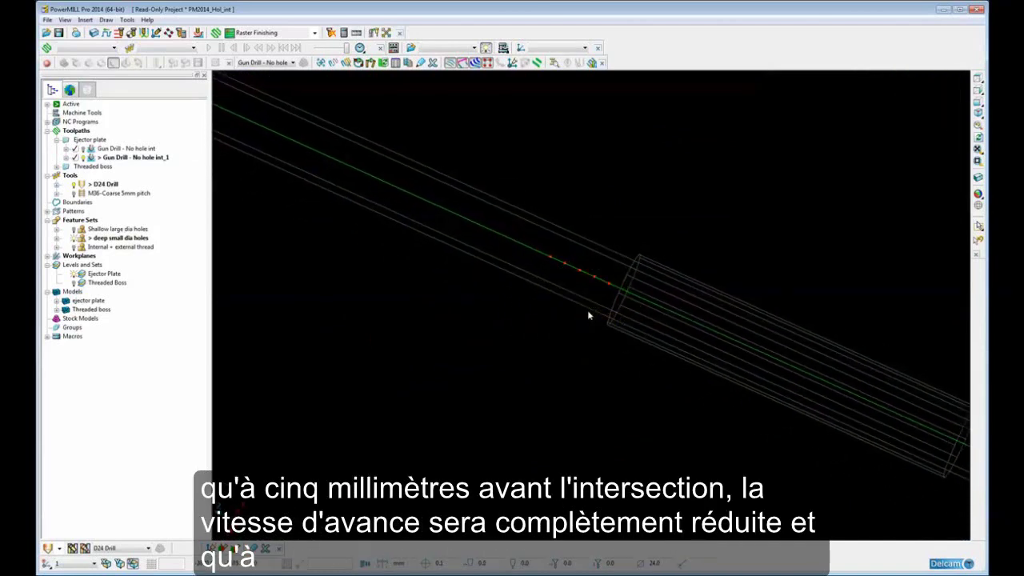
scroll(593, 280, "up", 2)
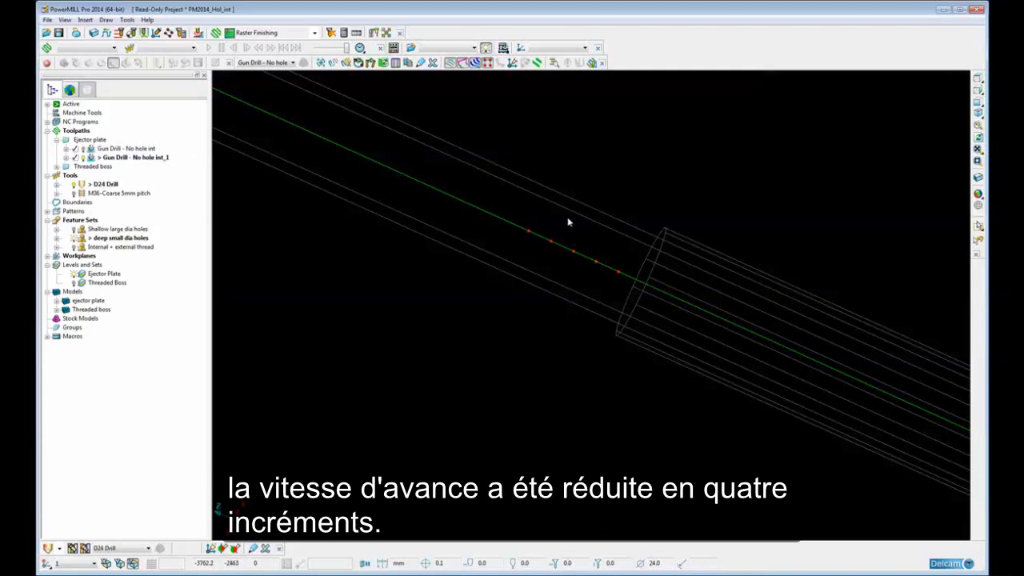
middle_click_drag(567, 219, 562, 258, "ctrl")
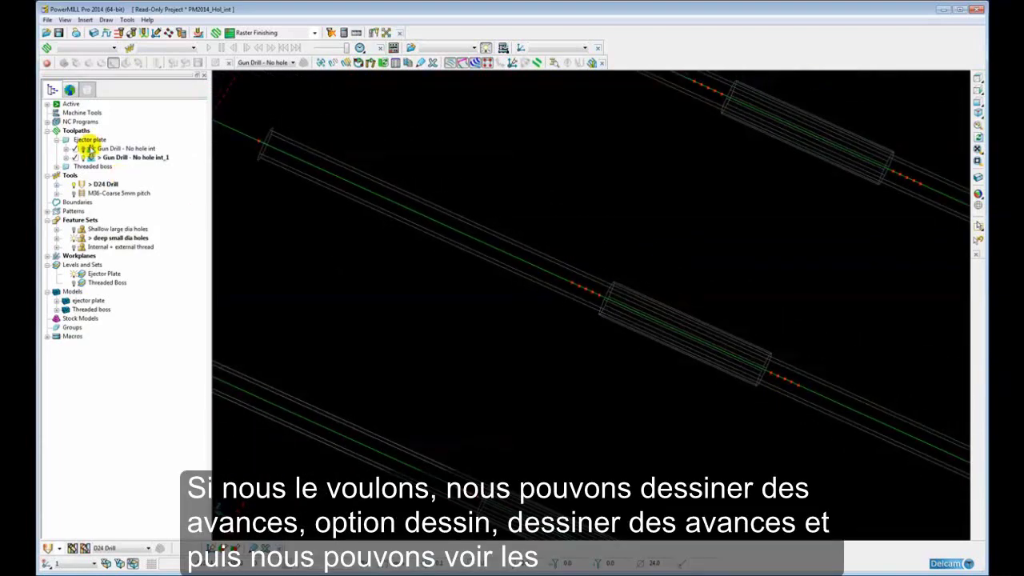
Draw the feeds of the Gun Drill - No hole int_1 toolpath and review its list of feed rates
right_click(76, 156)
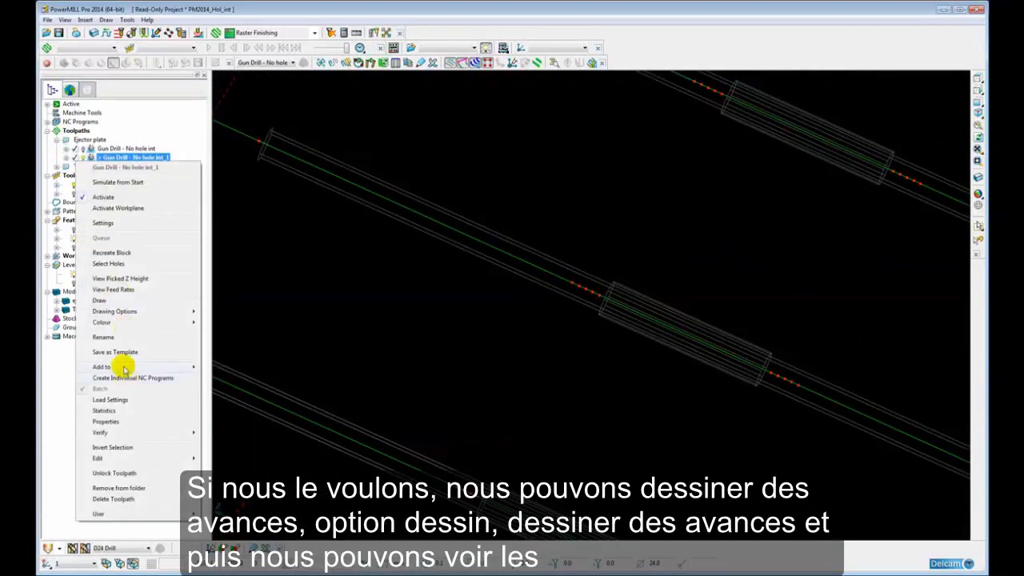
mouse_move(112, 312)
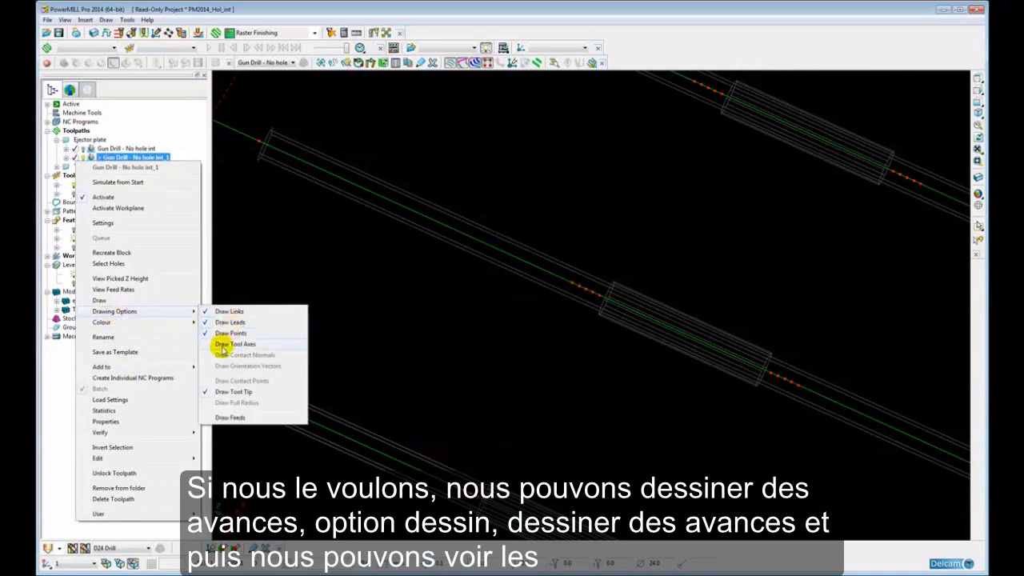
left_click(224, 416)
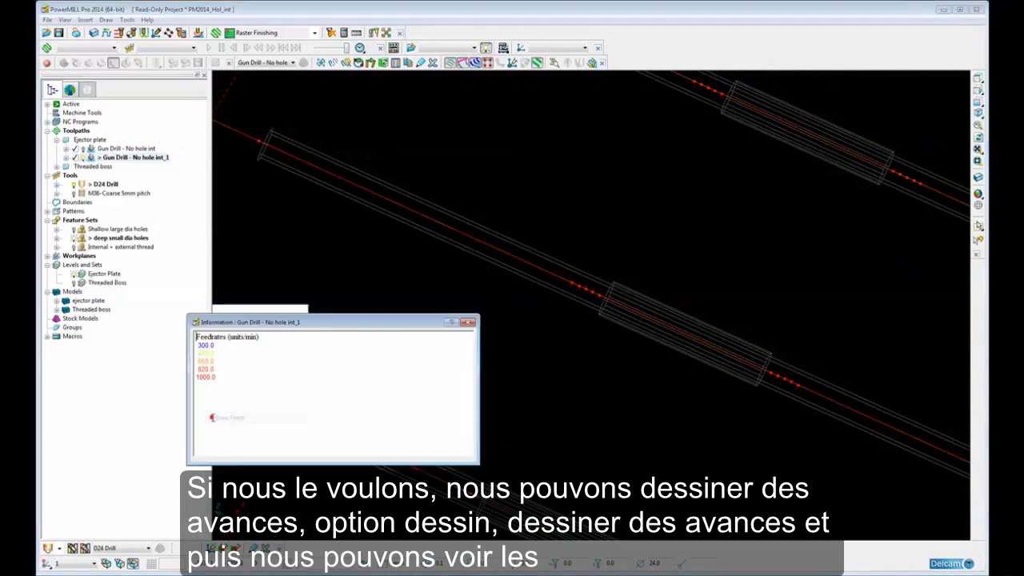
left_click_drag(345, 322, 376, 308)
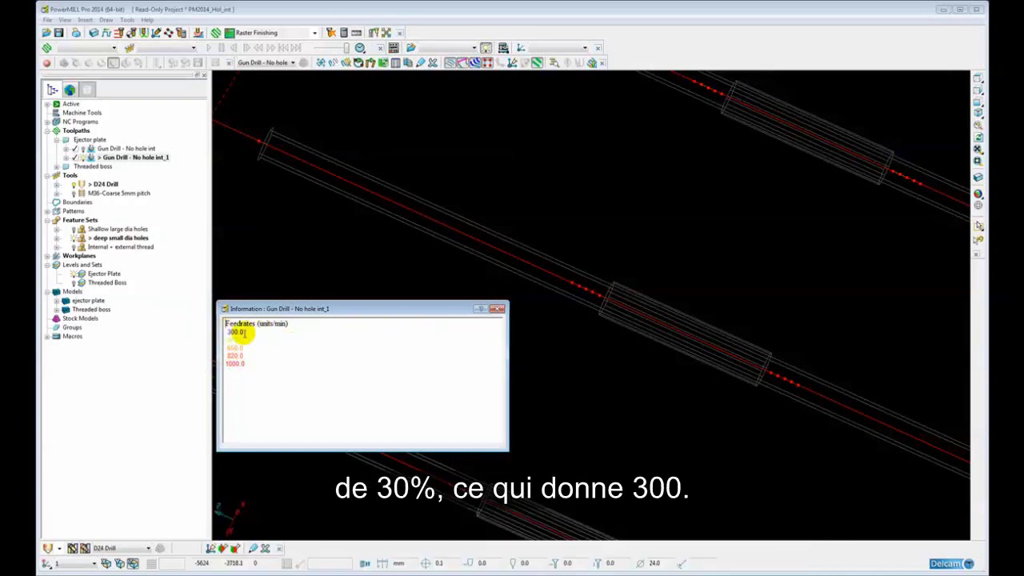
left_click(497, 310)
Shade the ejector plate model and view the whole plate together with its toolpath
scroll(501, 298, "down", 2)
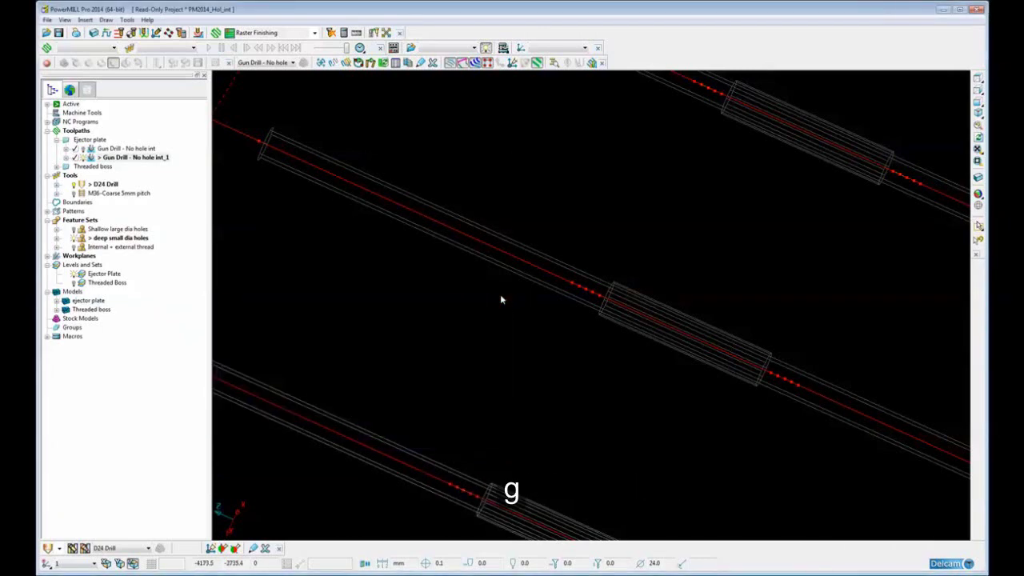
scroll(512, 306, "down", 3)
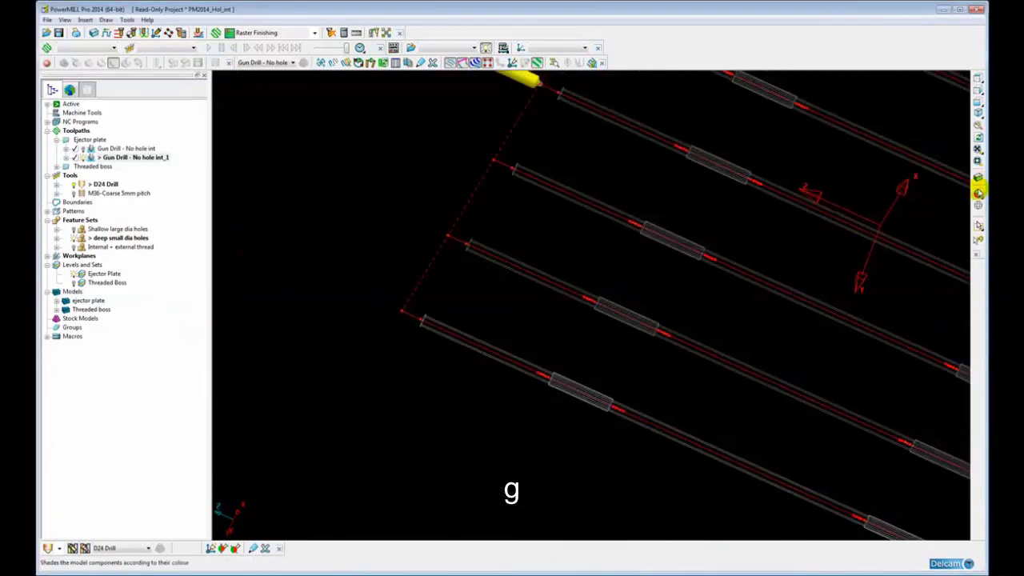
left_click(978, 194)
scroll(715, 231, "down", 3)
mouse_move(715, 231)
middle_mouse_down()
mouse_move(566, 336)
mouse_move(354, 319)
mouse_move(370, 295)
mouse_move(432, 335)
mouse_move(406, 326)
middle_mouse_up()
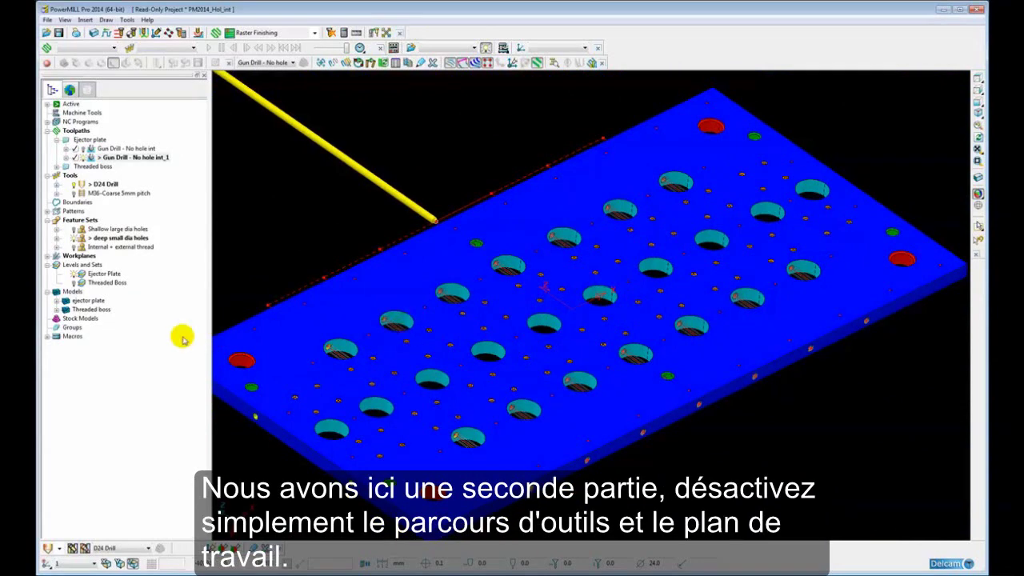
Show the Threaded Boss level instead of Ejector Plate, hiding the deep small dia holes and deactivating and hiding the Gun Drill - No hole int_1 toolpath
left_click(75, 275)
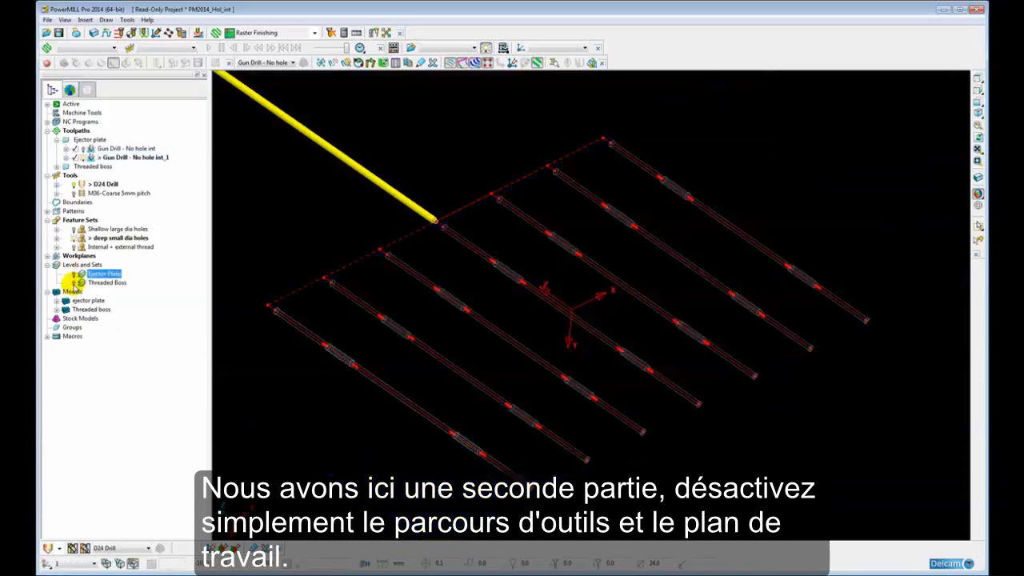
left_click(72, 238)
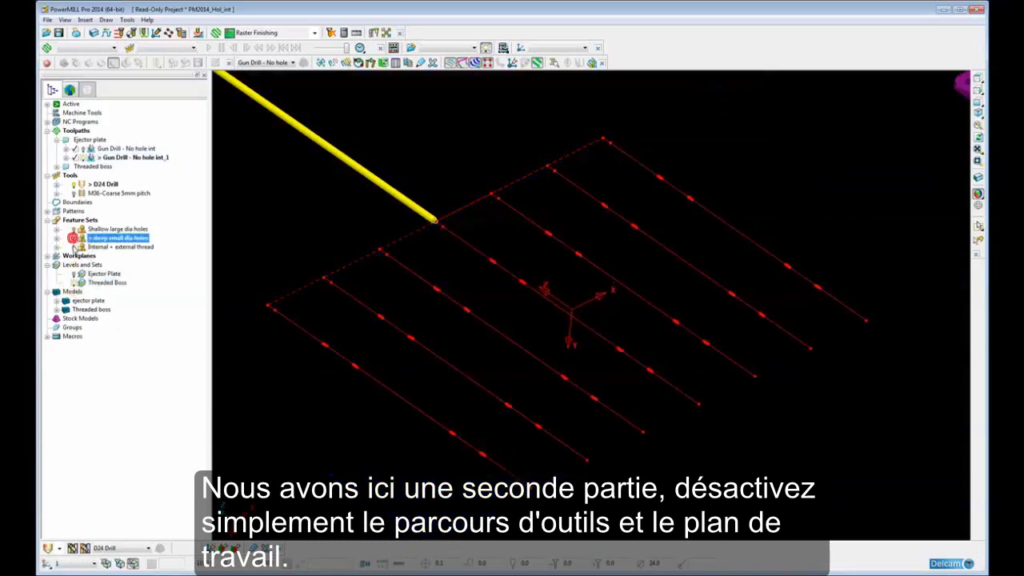
double_click(90, 159)
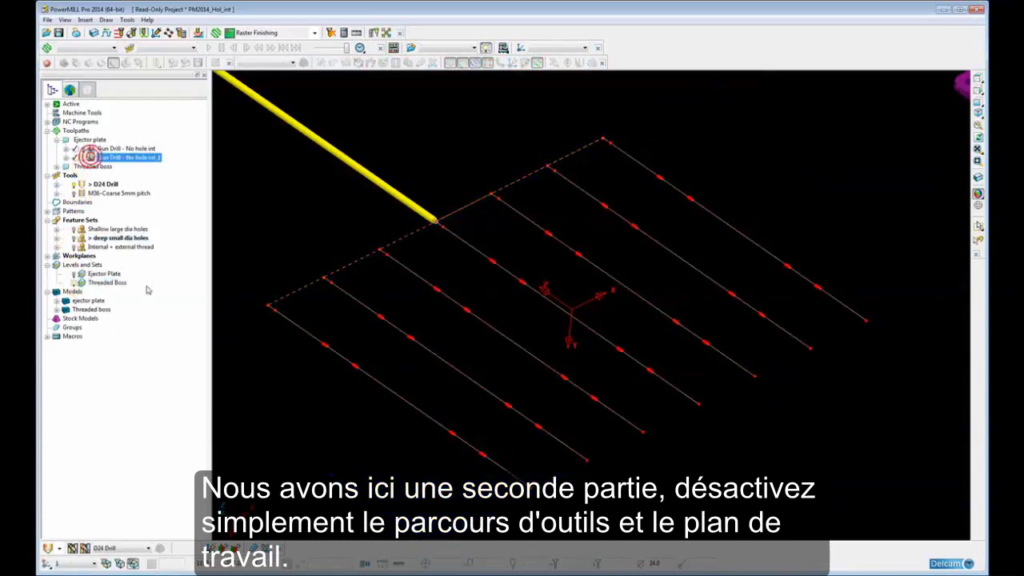
left_click(82, 158)
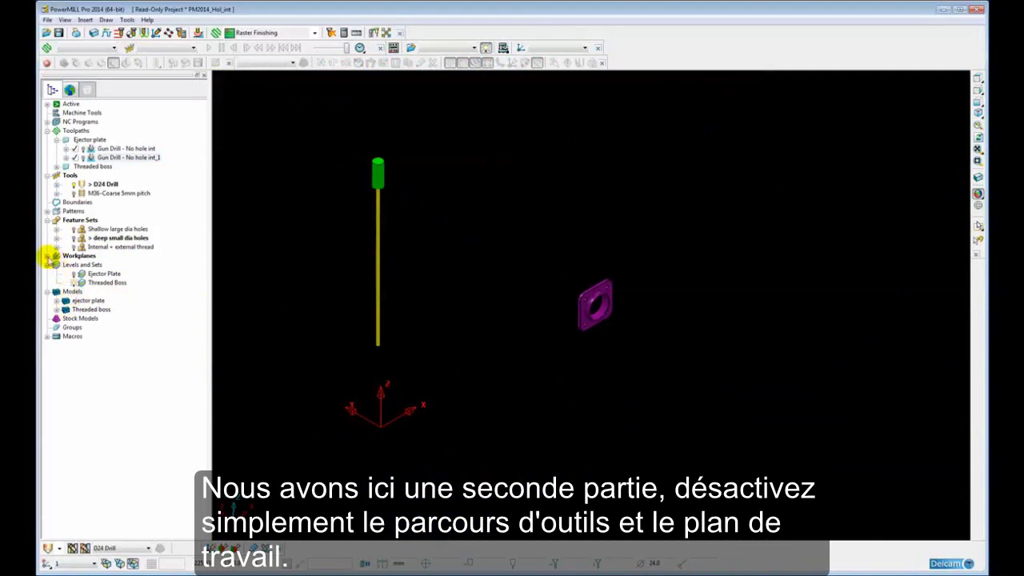
Deactivate workplane 1 and activate the M36-Coarse 5mm pitch tool
left_click(48, 256)
double_click(86, 264)
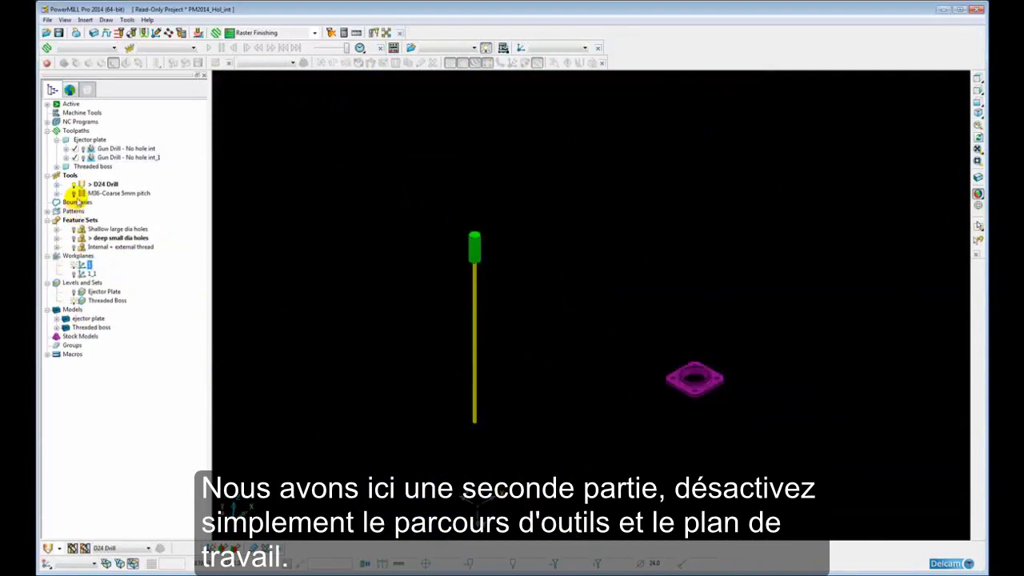
double_click(90, 193)
key("F6")
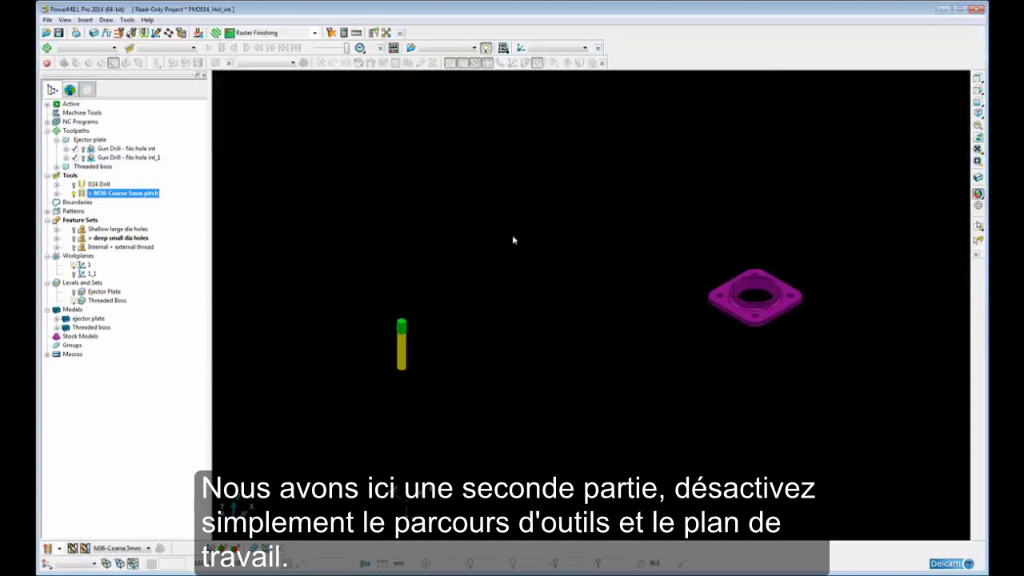
Inspect the threaded boss part up close, picking out its tapered internal hole and its external boss face
middle_click_drag(697, 297, 585, 242, "shift")
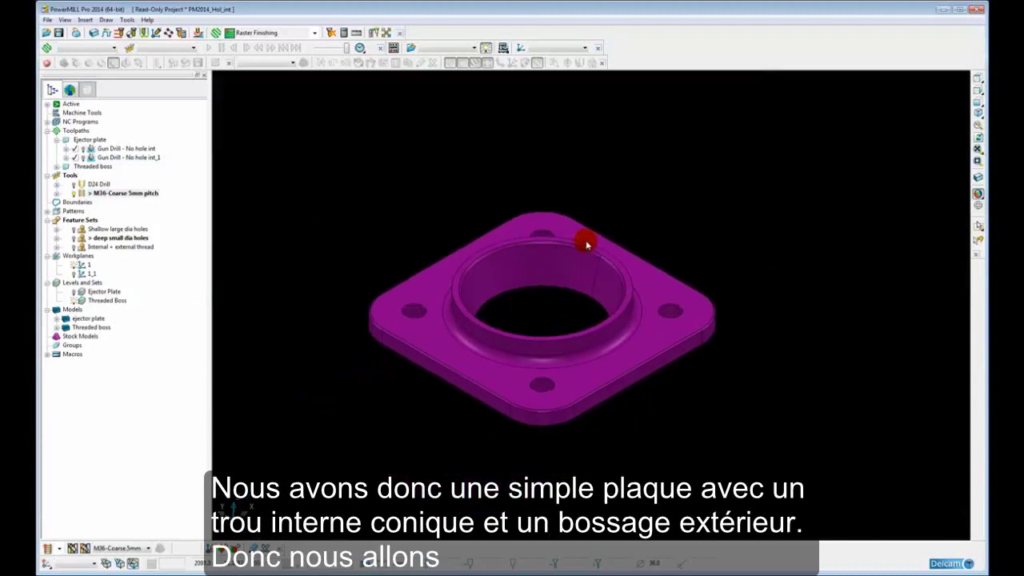
middle_click_drag(541, 286, 591, 315, "shift")
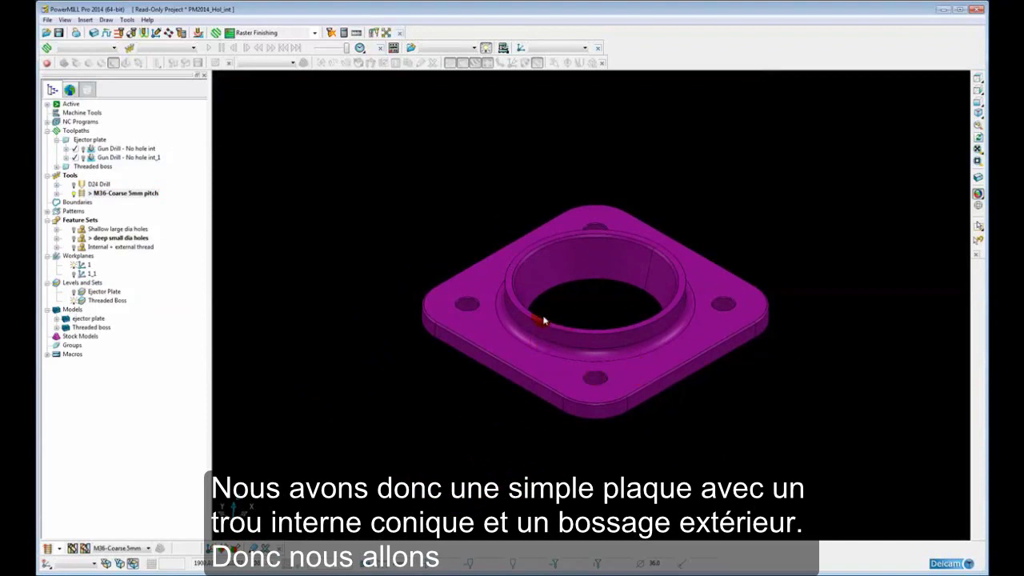
middle_click_drag(537, 322, 537, 308, "ctrl")
left_click(587, 232)
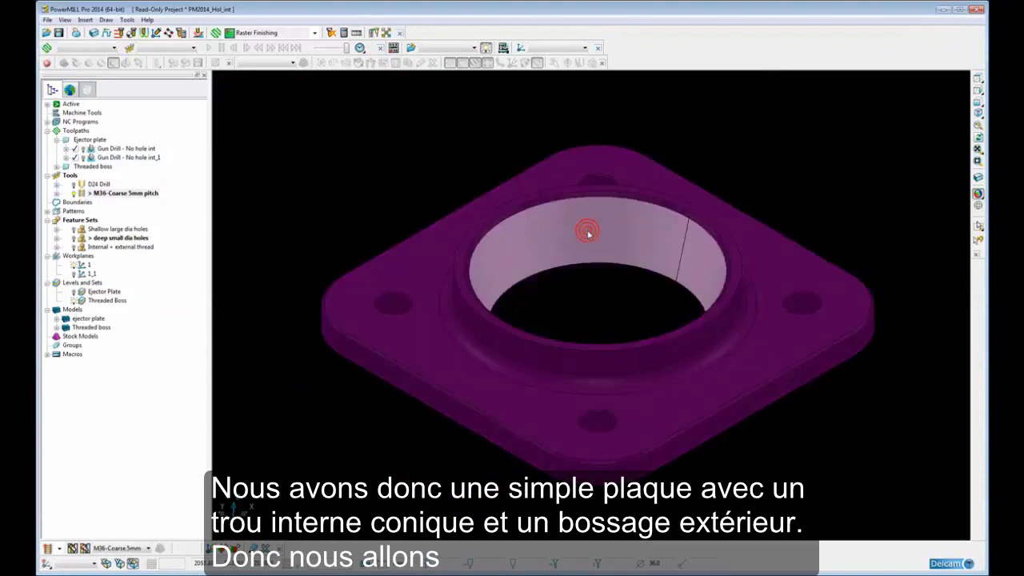
middle_click_drag(487, 332, 512, 333)
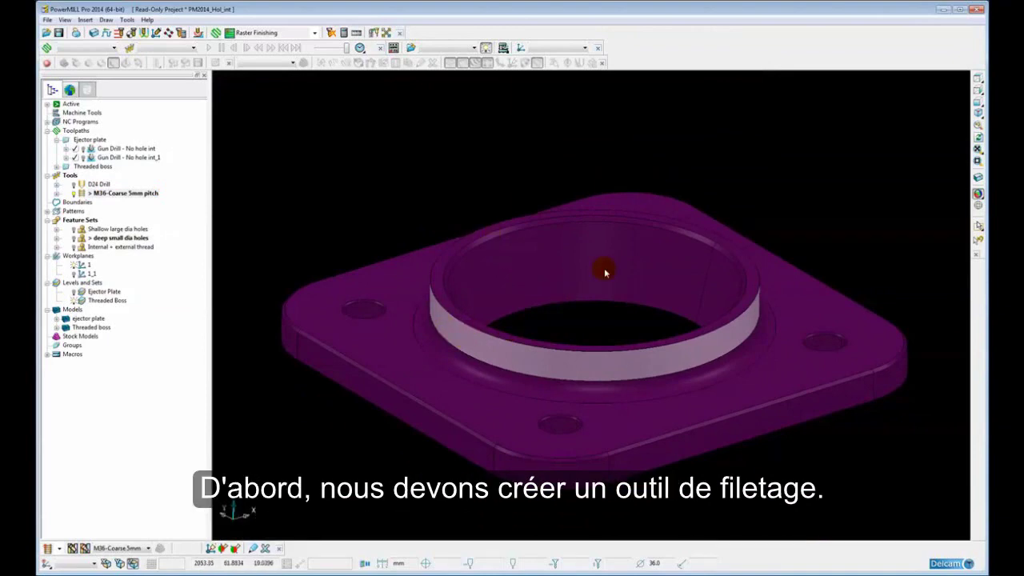
Rename the M36 thread mill tool as M36-Coarse 4mm pitch in its settings
right_click(80, 195)
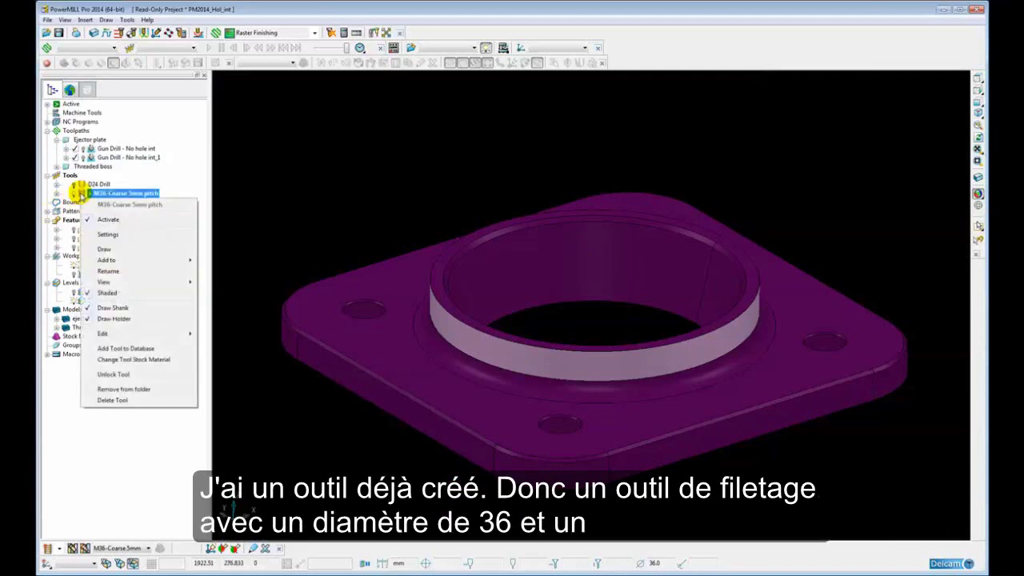
left_click(96, 234)
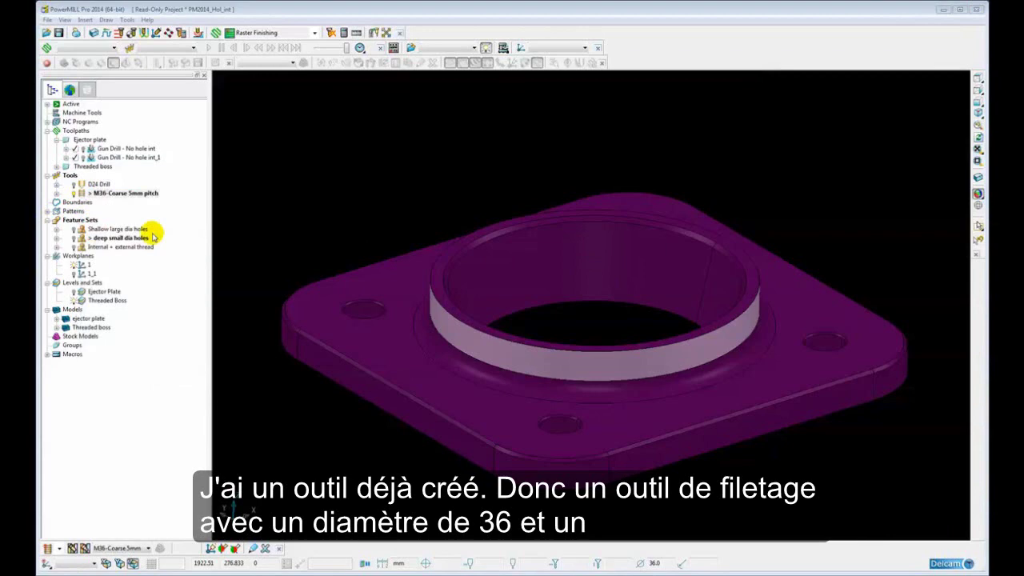
left_click_drag(240, 249, 229, 171)
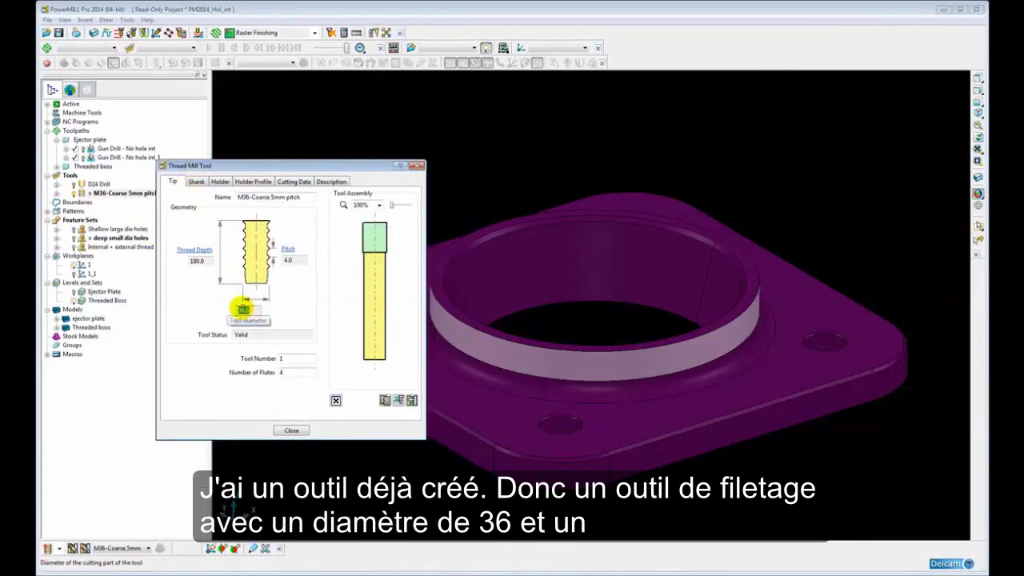
left_click(274, 197)
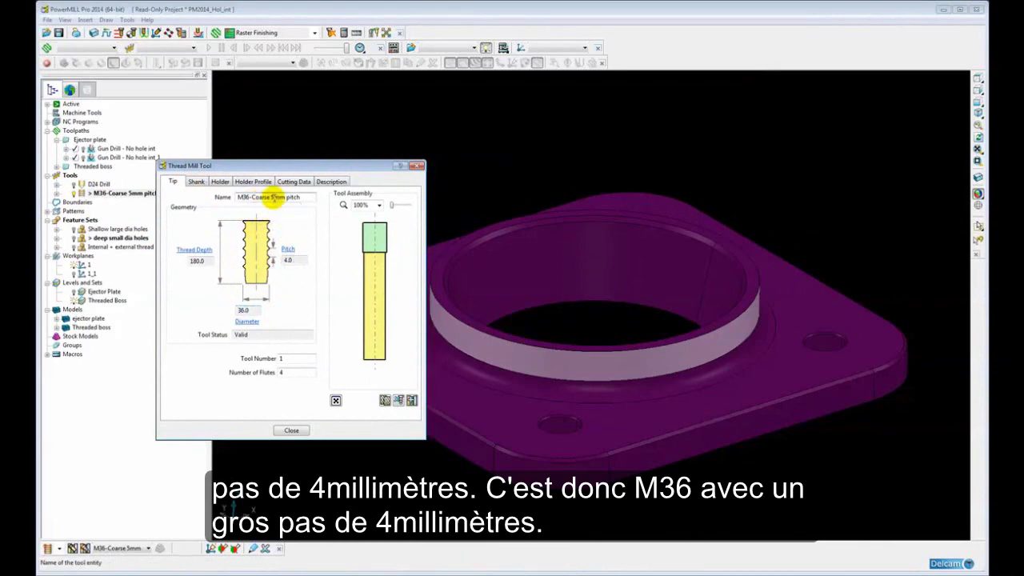
key("BackSpace")
type("4")
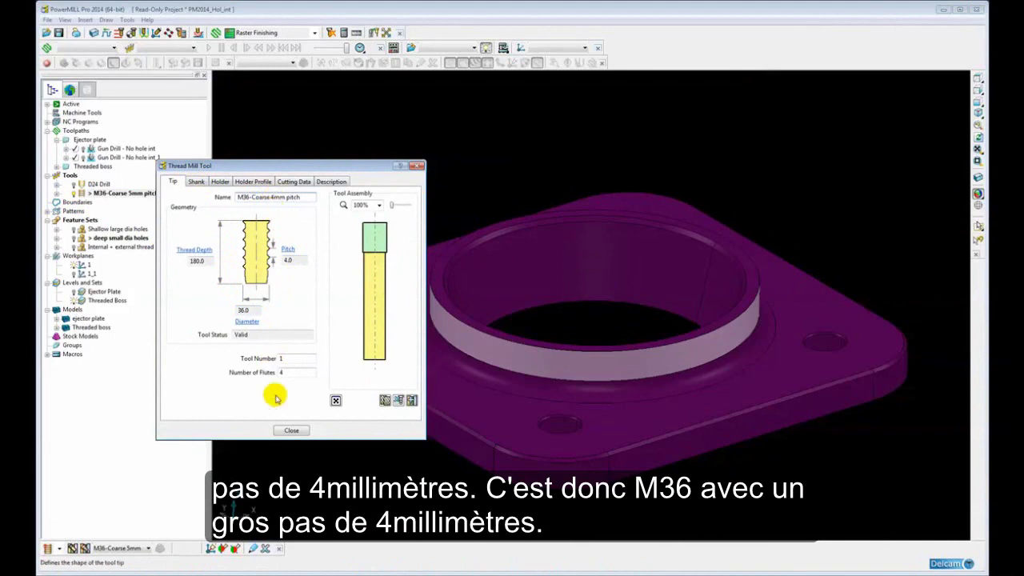
left_click(286, 430)
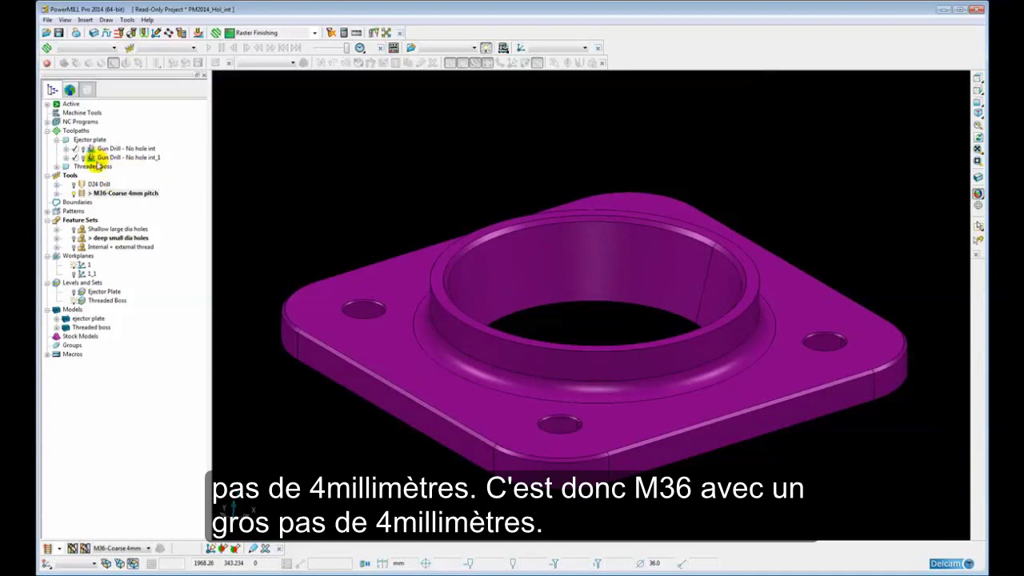
Activate the Internal Thread toolpath of the Threaded boss folder and create a clone of it from its settings
left_click(56, 140)
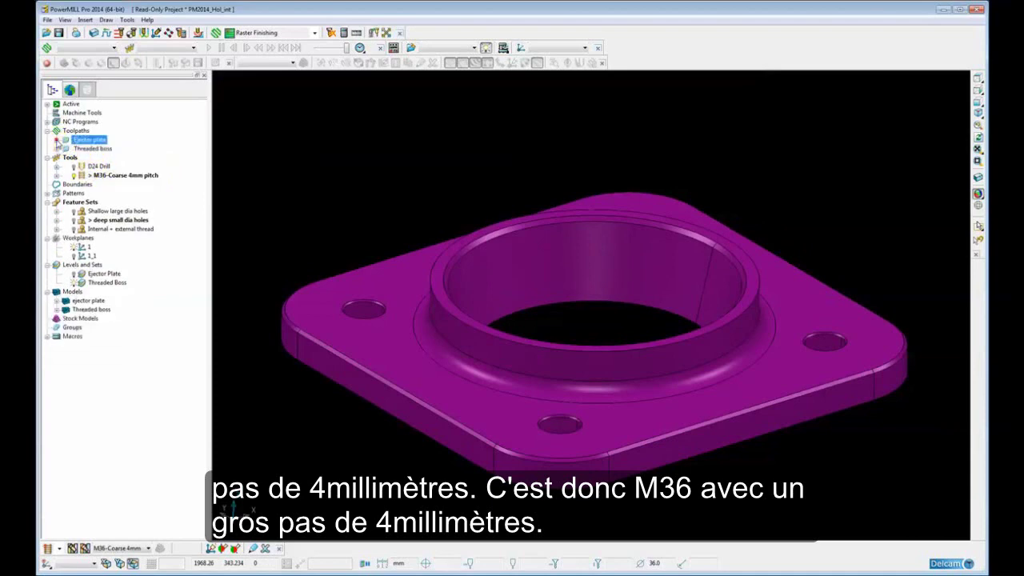
left_click(56, 149)
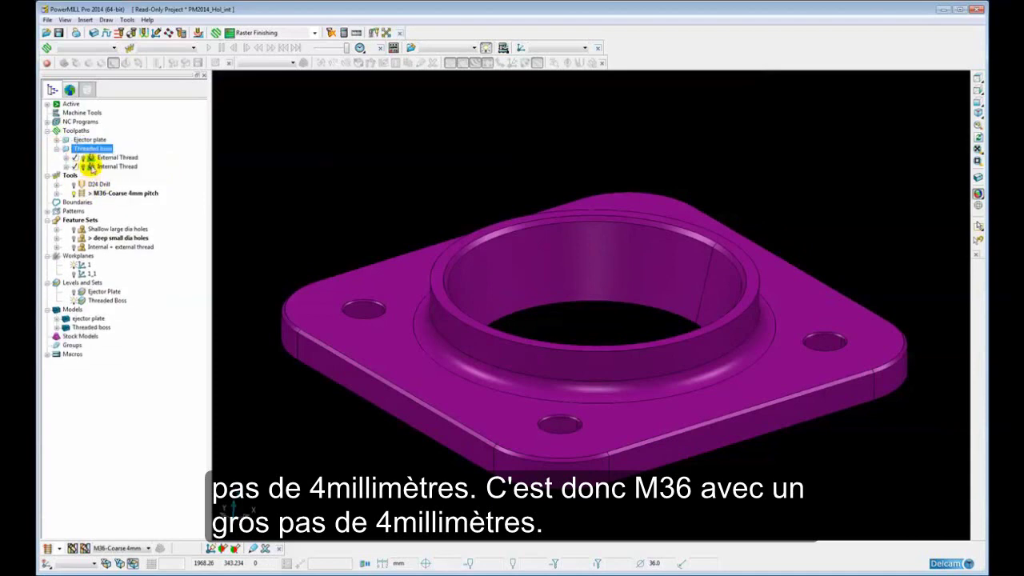
double_click(92, 166)
right_click(92, 166)
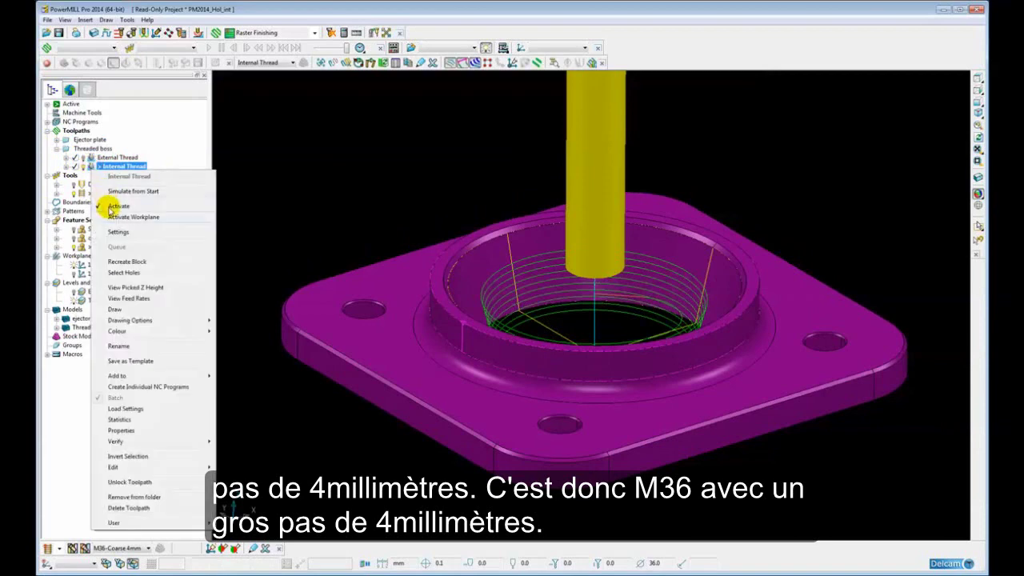
left_click(116, 233)
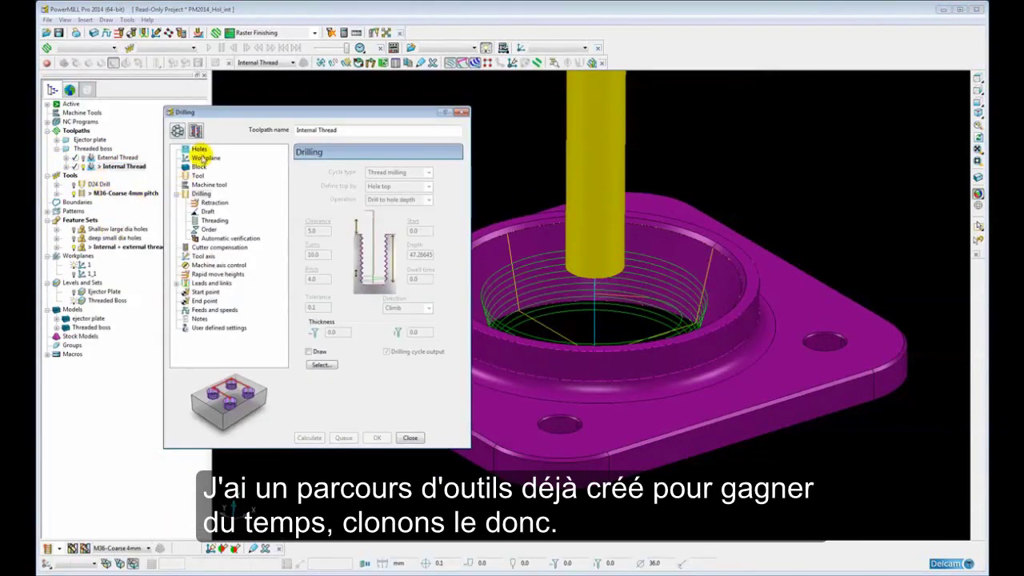
left_click(196, 132)
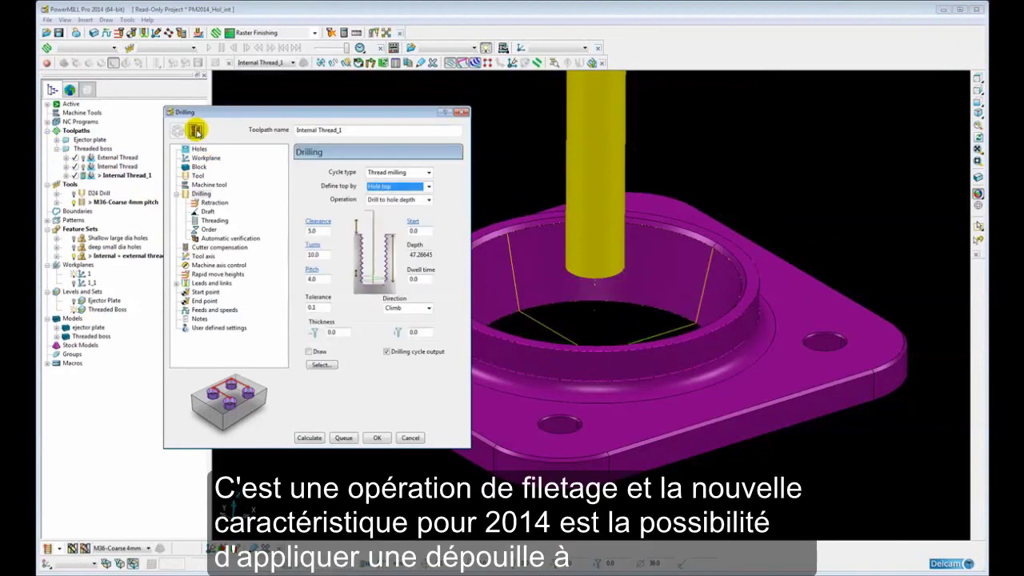
Choose Thread milling as the cloned internal toolpath's cycle type and review its draft angle and threading settings
left_click(428, 172)
left_click(397, 258)
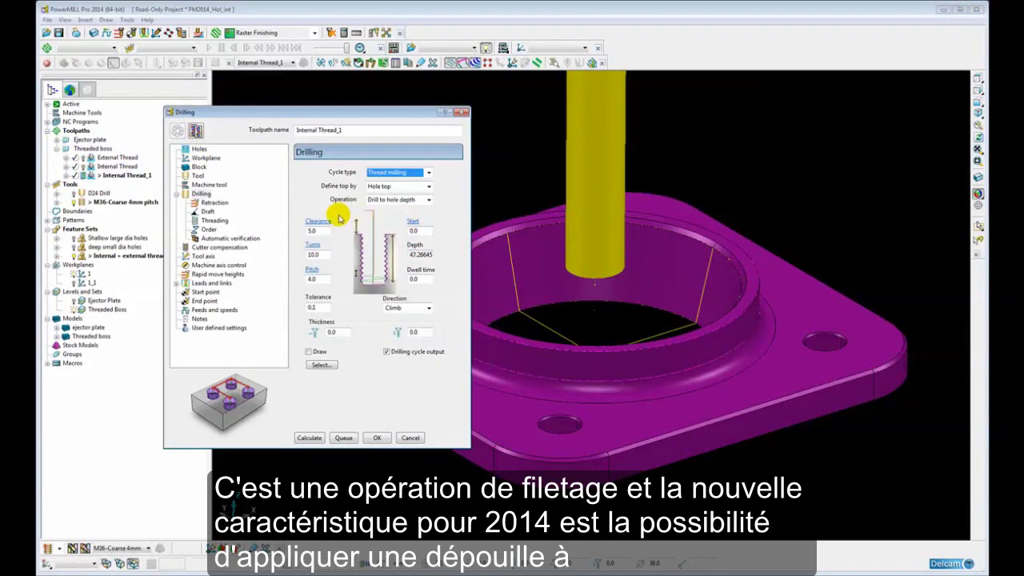
left_click(207, 212)
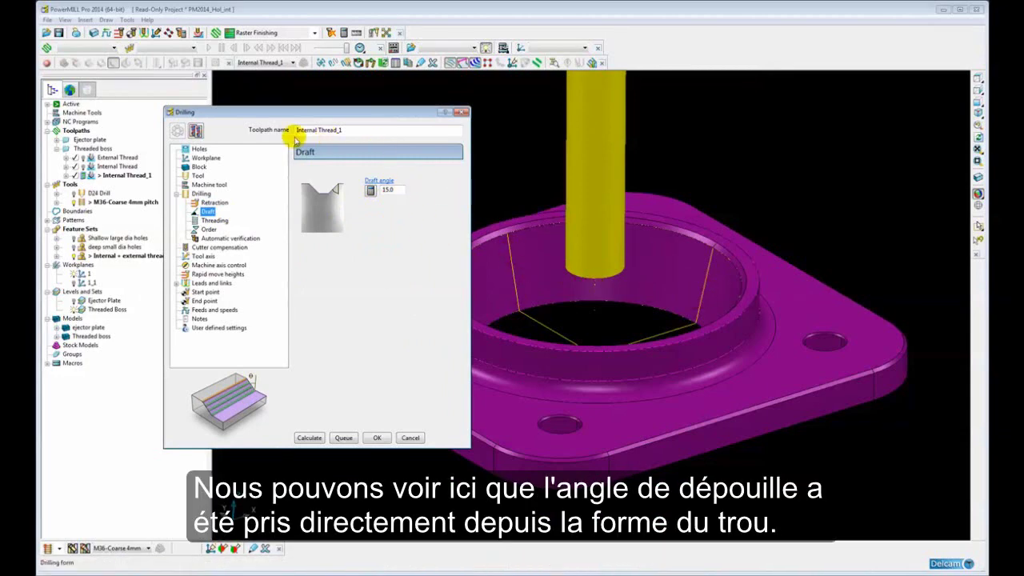
left_click(212, 220)
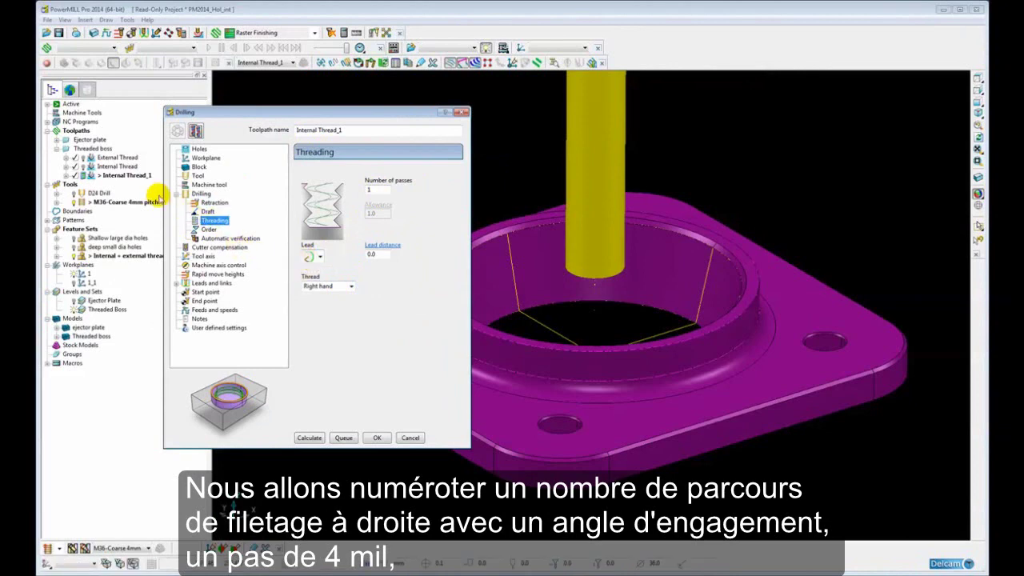
Calculate the cloned internal thread toolpath with 10 turns and a 4.0 mm pitch, and close its settings
left_click(201, 194)
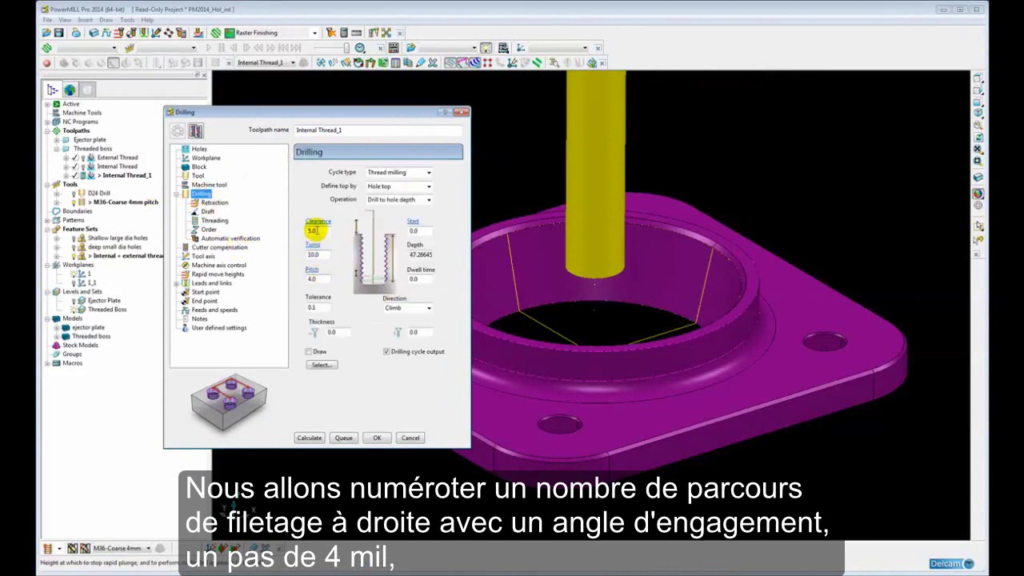
left_click(316, 253)
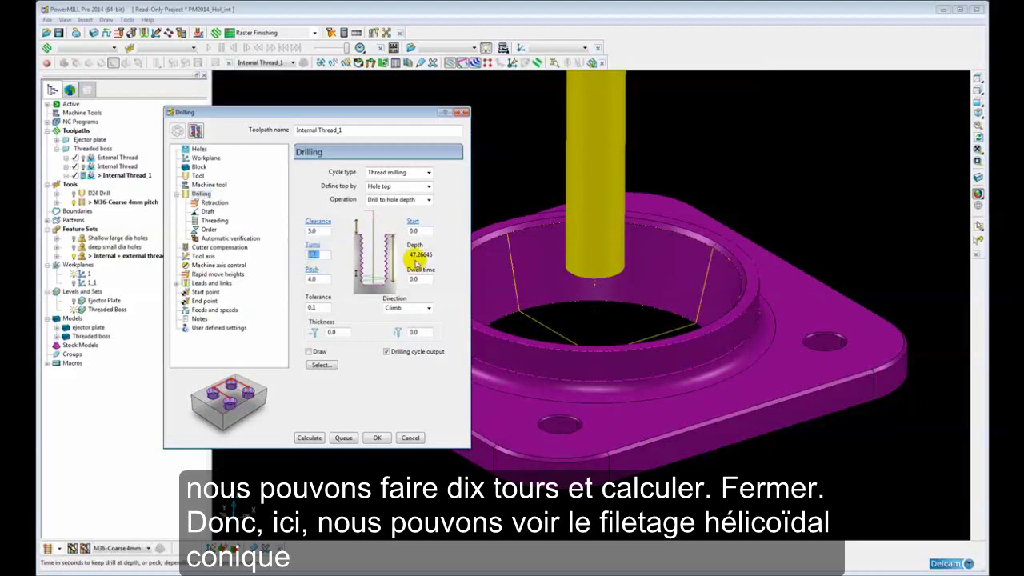
left_click(308, 437)
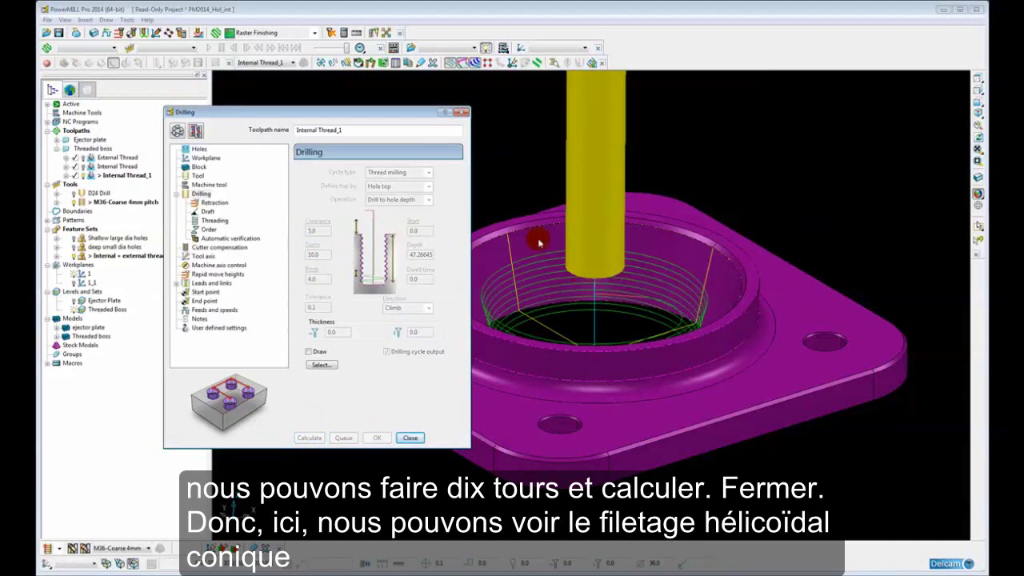
left_click(410, 438)
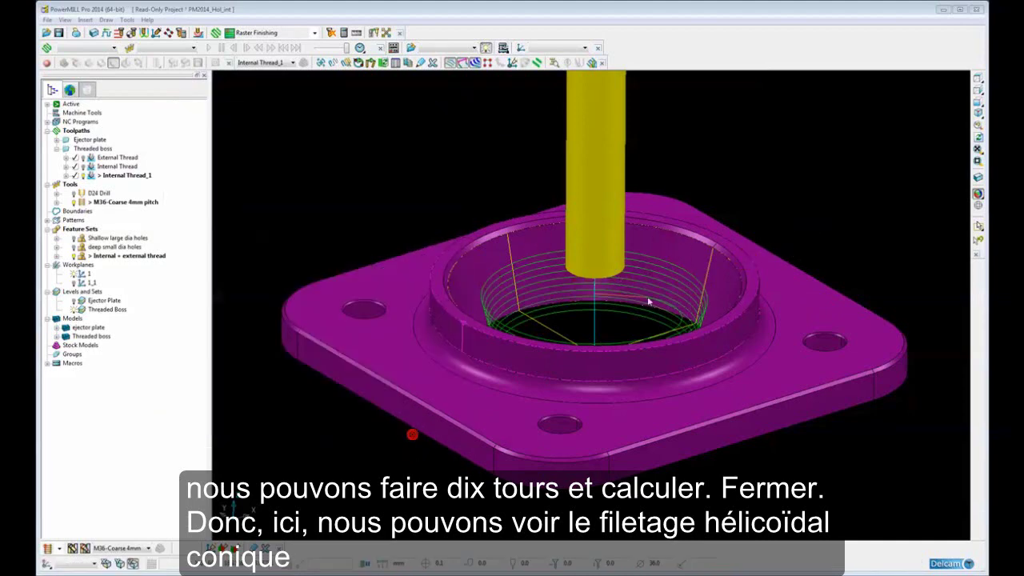
Examine the taper of the internal thread toolpath side-on with the model in wireframe only
left_click(977, 91)
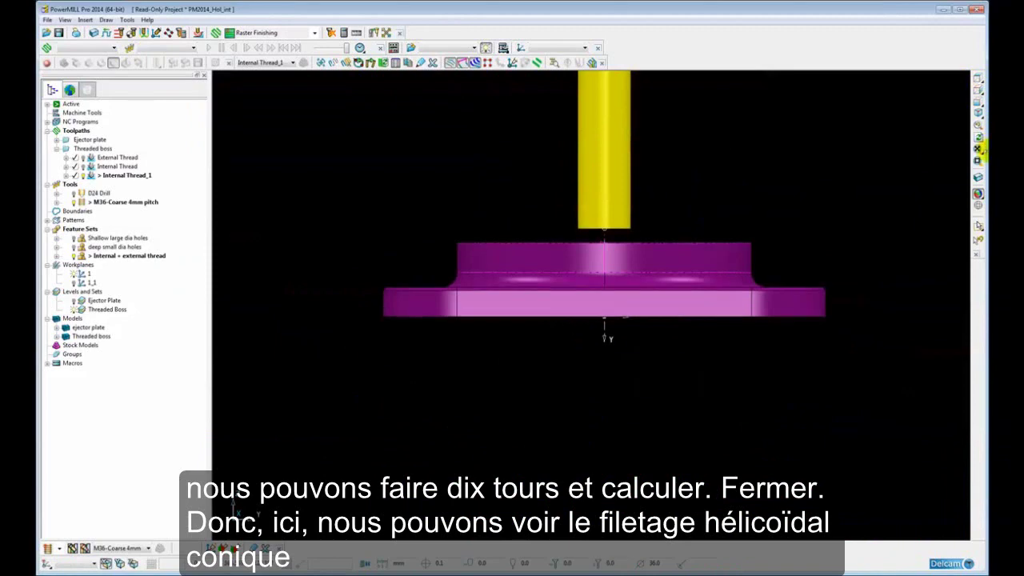
left_click(977, 205)
left_click(978, 194)
scroll(620, 251, "up", 1)
scroll(620, 251, "up", 2)
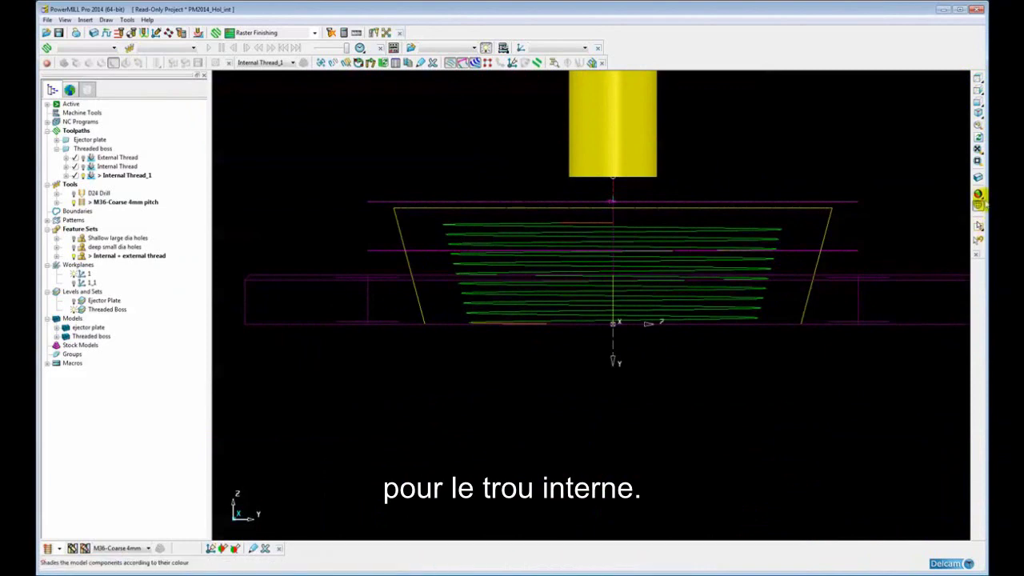
Pick out the external boss face and check the parameters of boss feature 4 in the Internal + external thread feature set
left_click(978, 194)
mouse_move(359, 235)
middle_mouse_down()
mouse_move(407, 256)
mouse_move(532, 254)
mouse_move(455, 297)
mouse_move(463, 293)
mouse_move(422, 281)
mouse_move(455, 298)
middle_mouse_up()
left_click(441, 311)
middle_click_drag(449, 236, 452, 231)
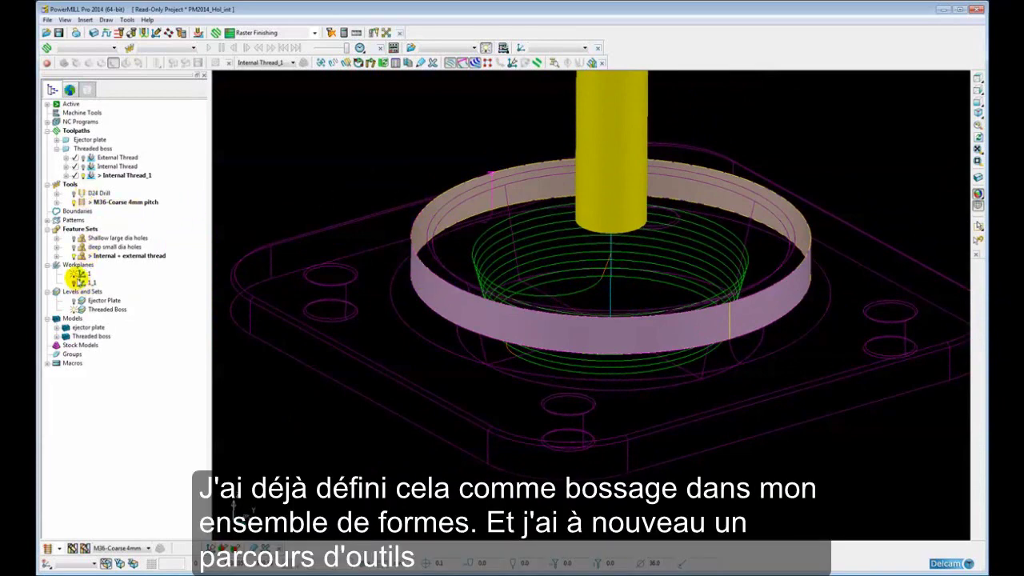
left_click(57, 256)
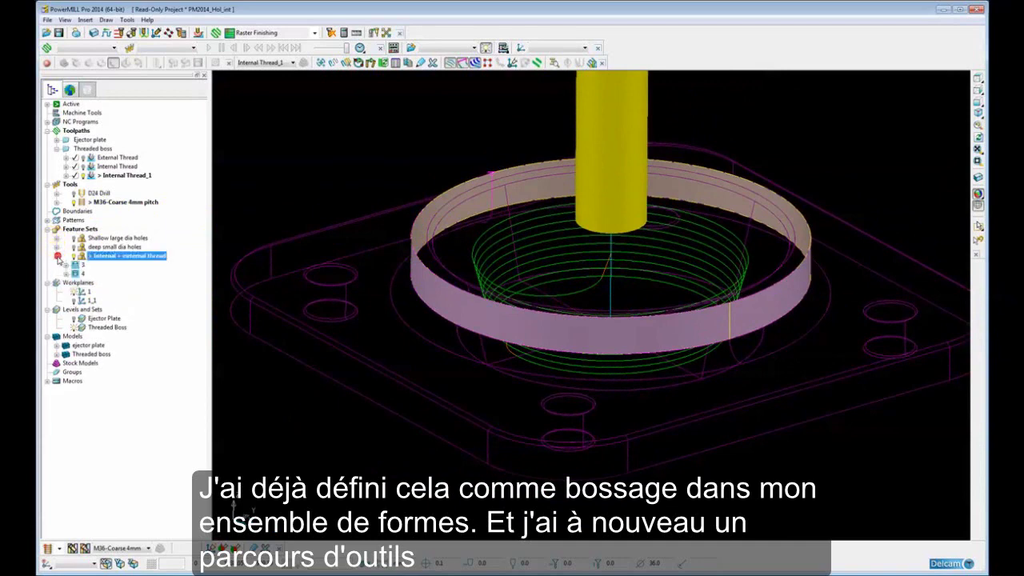
left_click(67, 273)
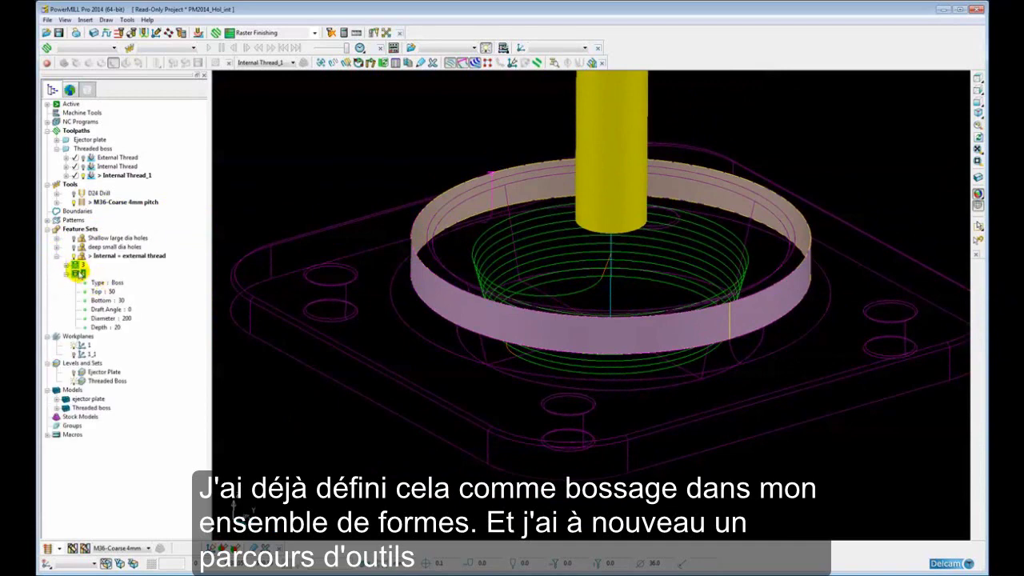
left_click(67, 273)
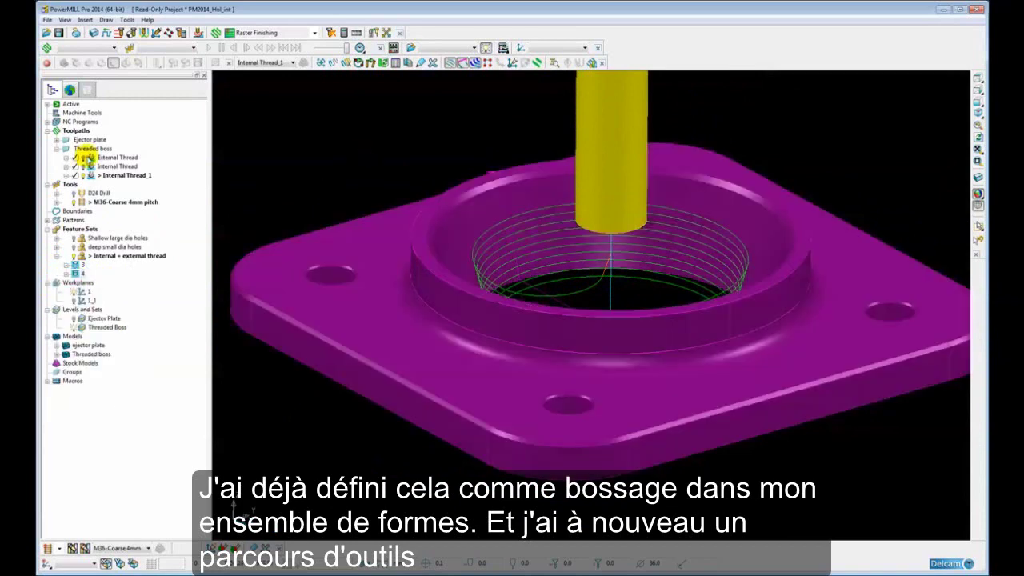
Activate the External Thread toolpath and create a clone of it from its settings
double_click(90, 159)
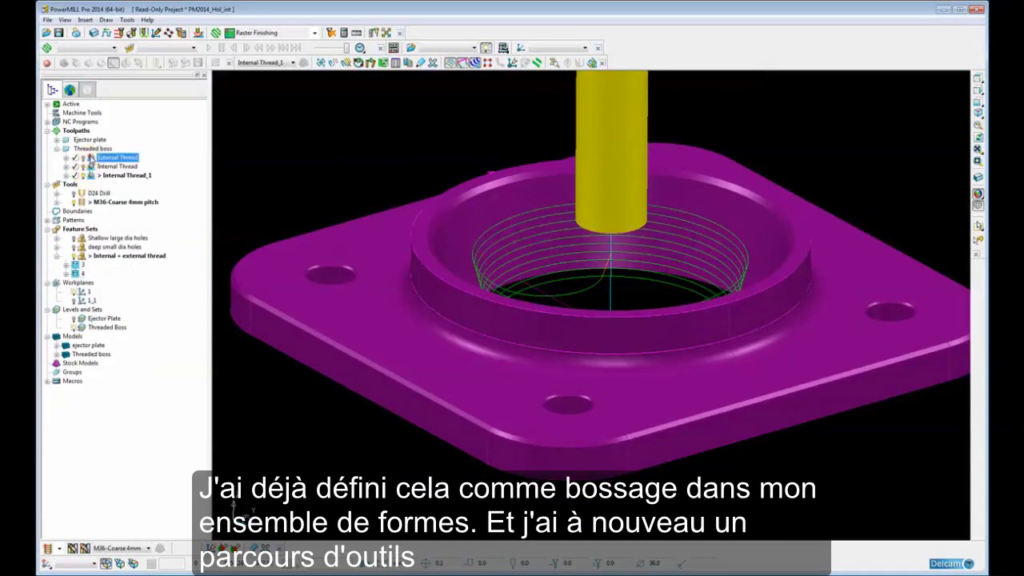
right_click(91, 158)
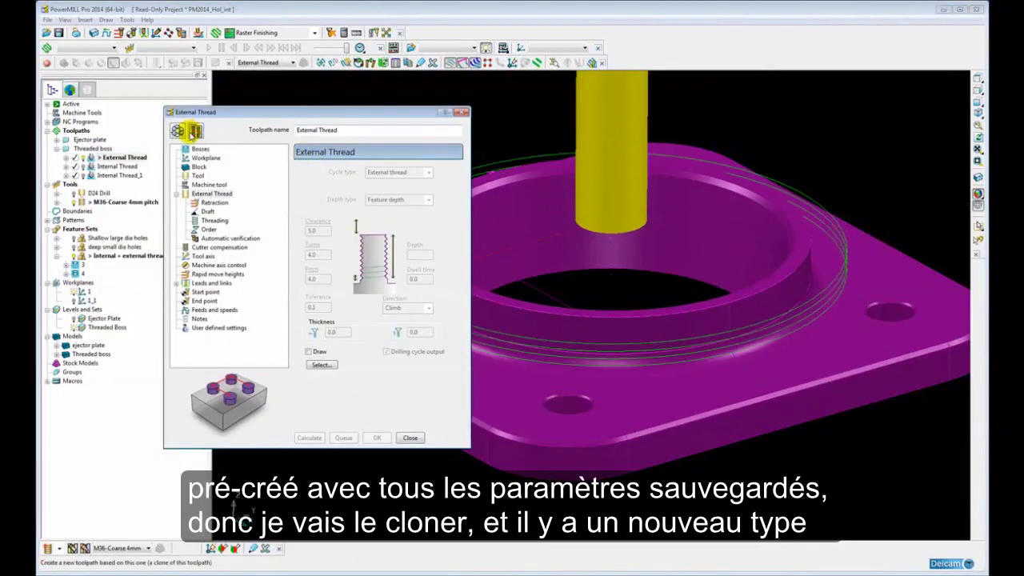
left_click(196, 130)
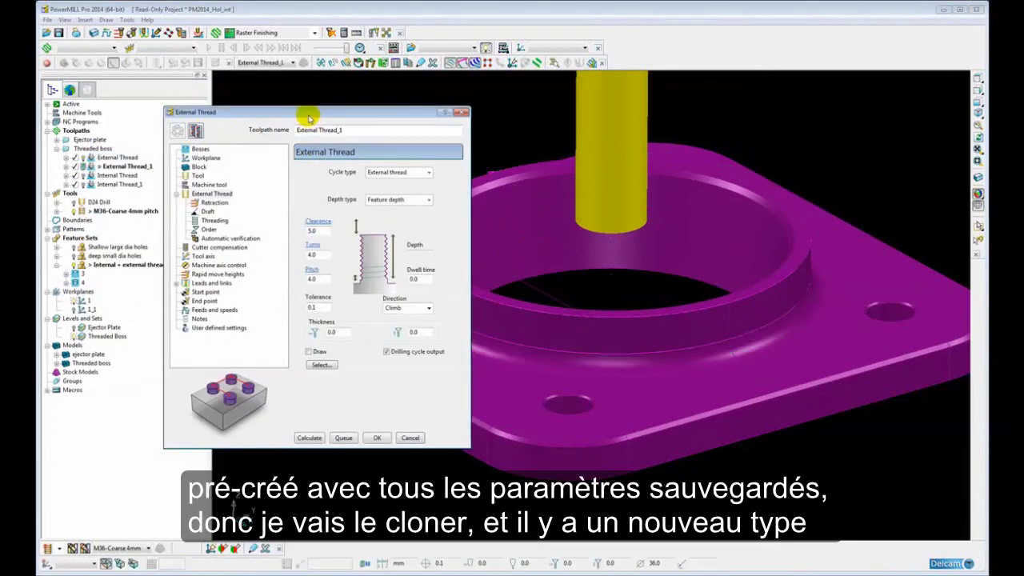
Choose External thread as the cloned external toolpath's cycle type and check its draft angle setting
left_click(390, 168)
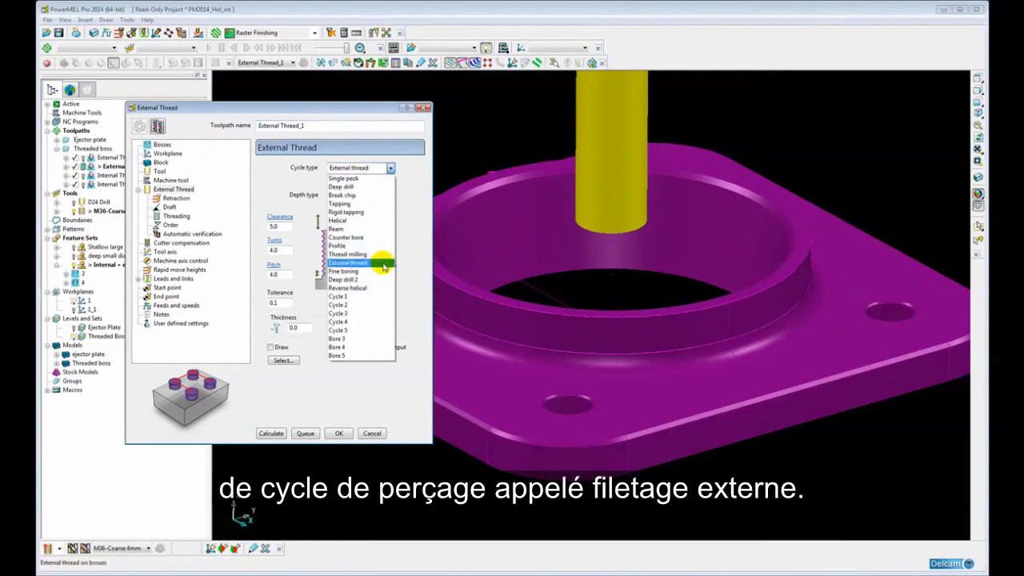
left_click(362, 264)
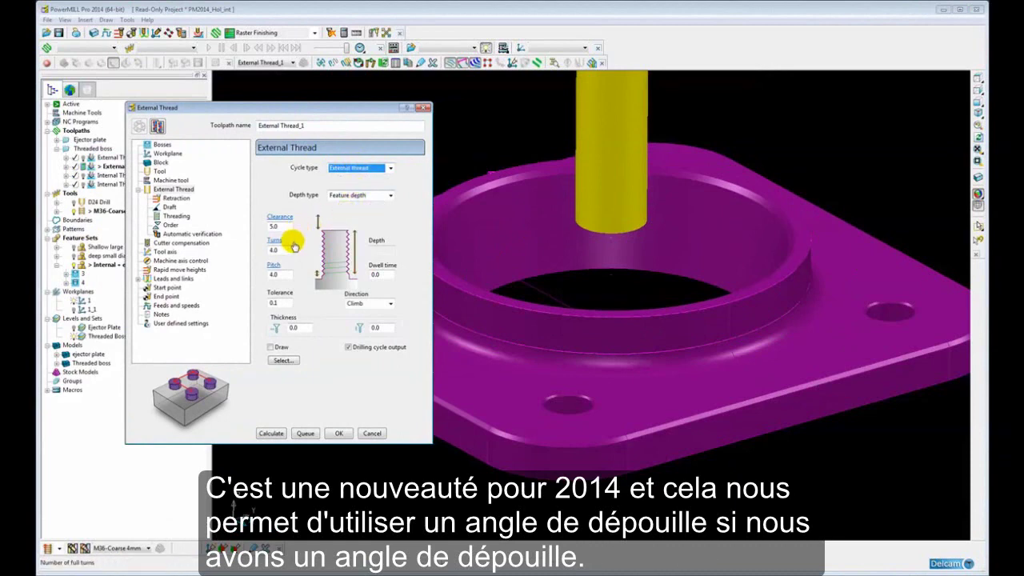
left_click(170, 207)
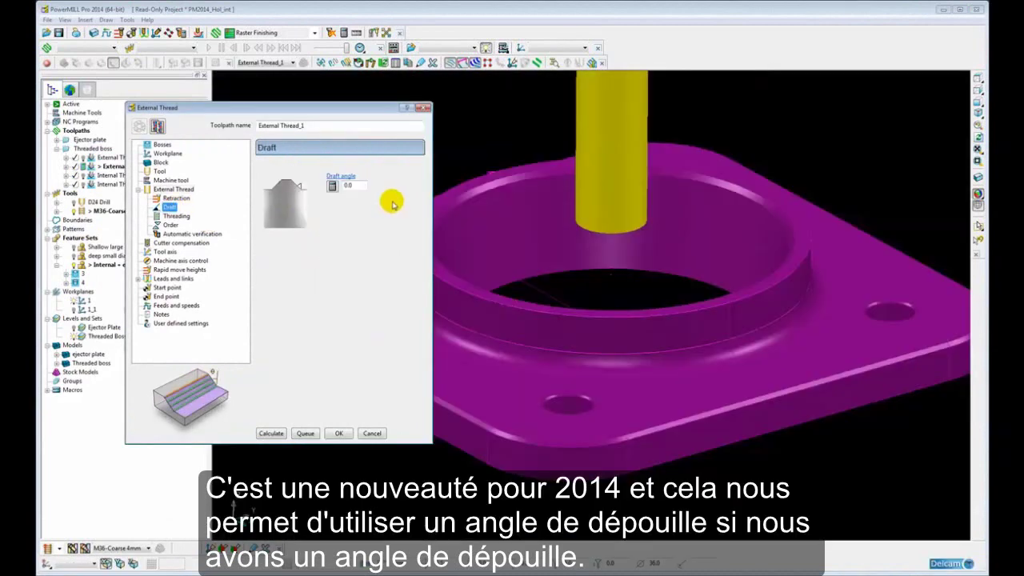
Calculate the external thread toolpath with 4 turns and a 4.0 mm pitch, then close its settings and view it around the boss
left_click(184, 189)
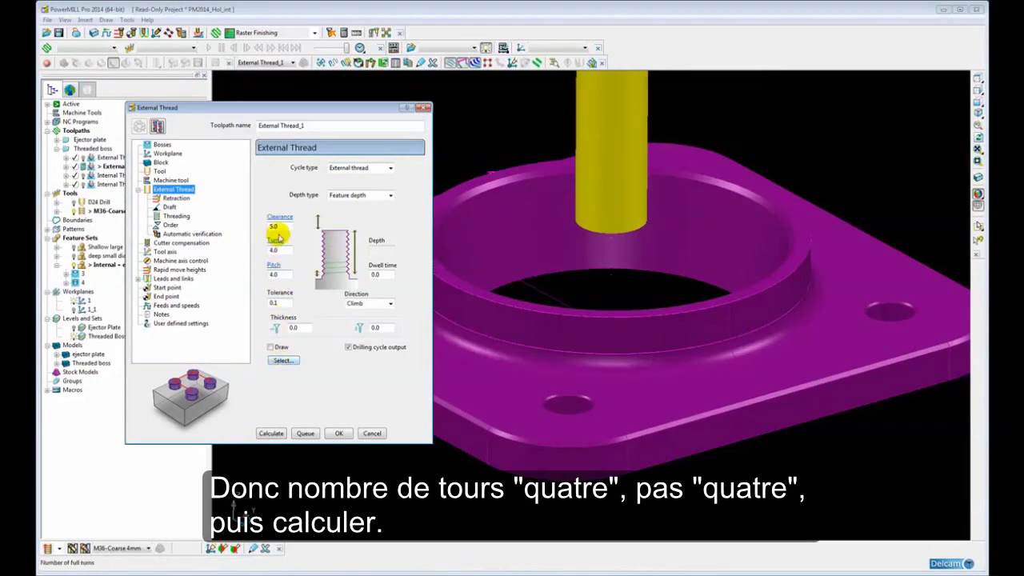
left_click(271, 432)
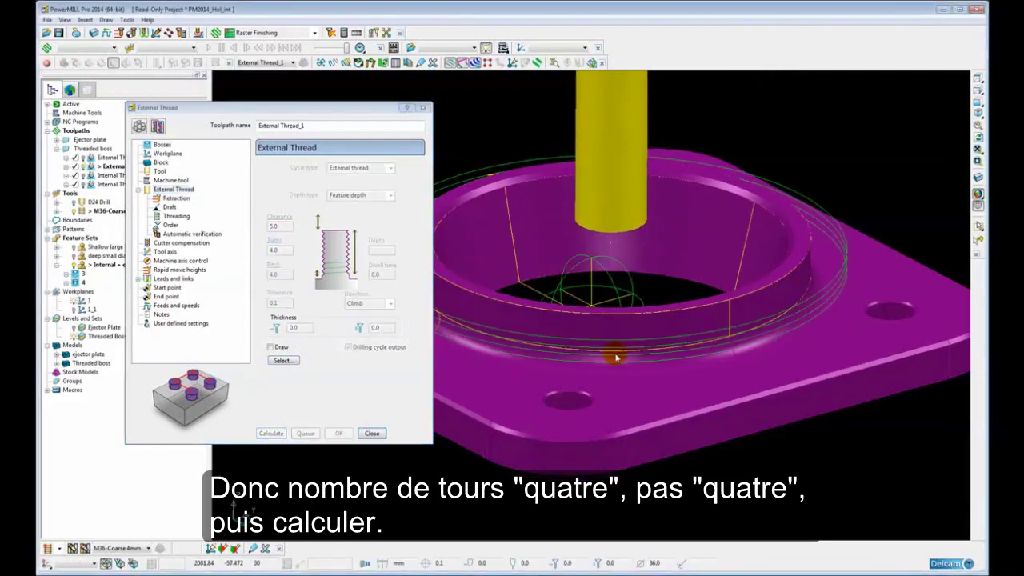
left_click(372, 435)
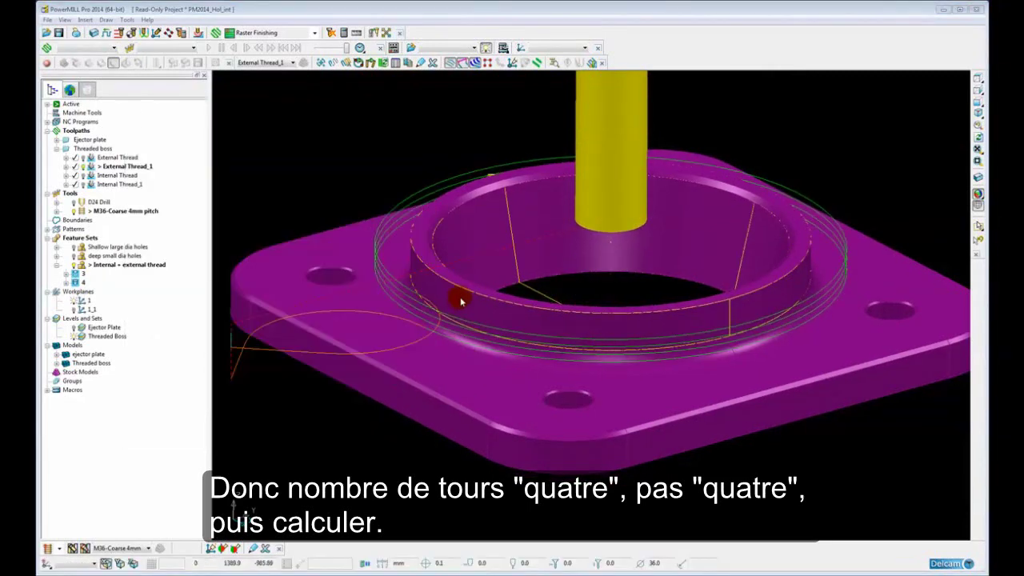
scroll(461, 313, "down", 4)
middle_click_drag(552, 316, 476, 339)
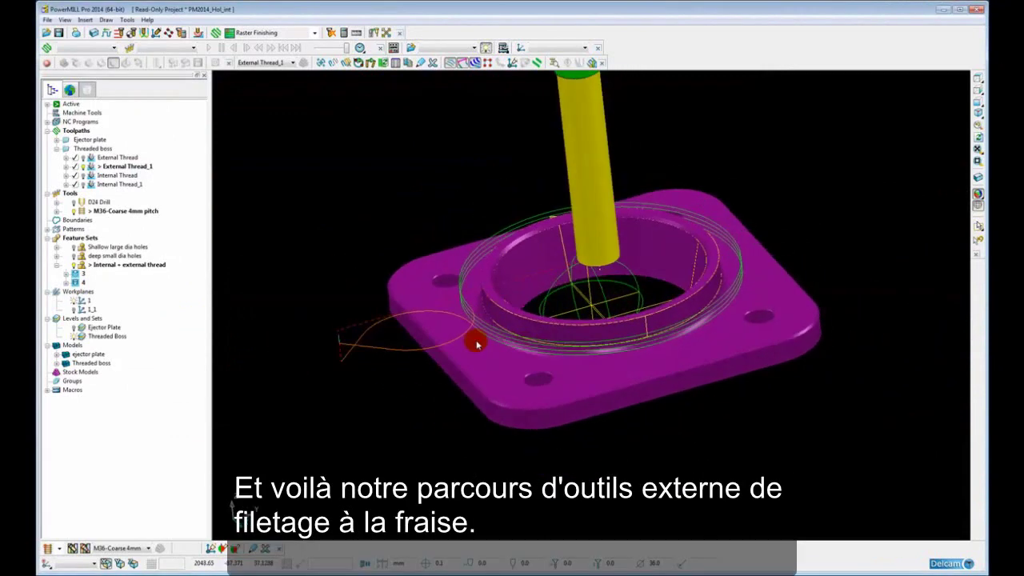
middle_click_drag(457, 262, 461, 256)
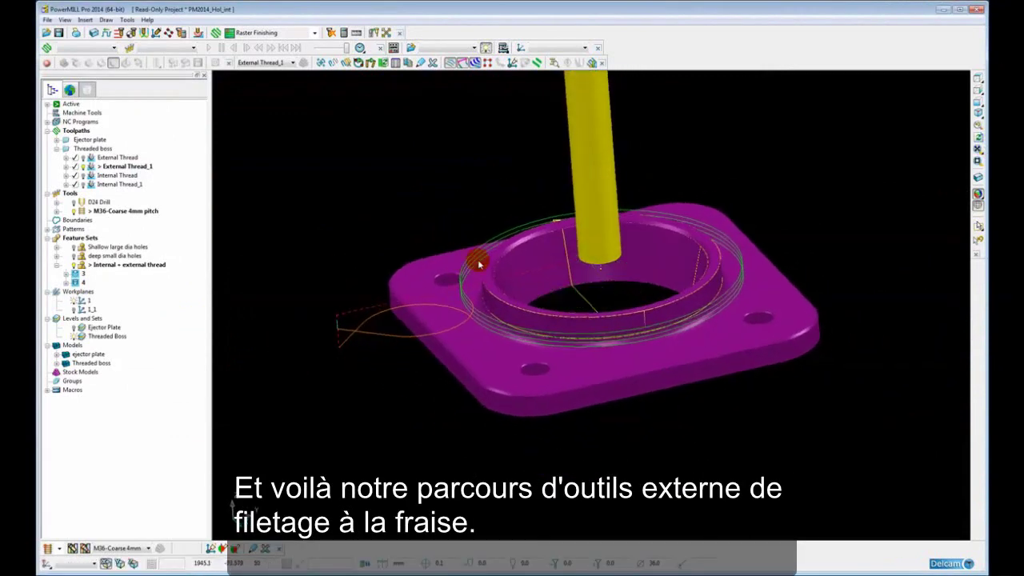